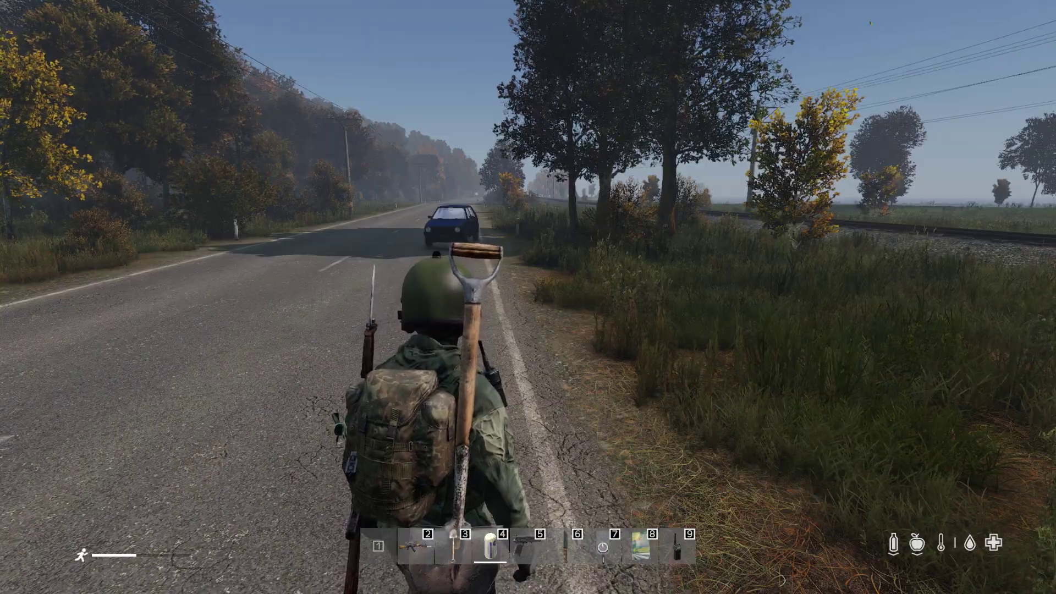
# Switch the character to first-person view and walk along the road to the nearby blue hatchback.
pyautogui.press('v')
pyautogui.press('w')
pyautogui.press('a')
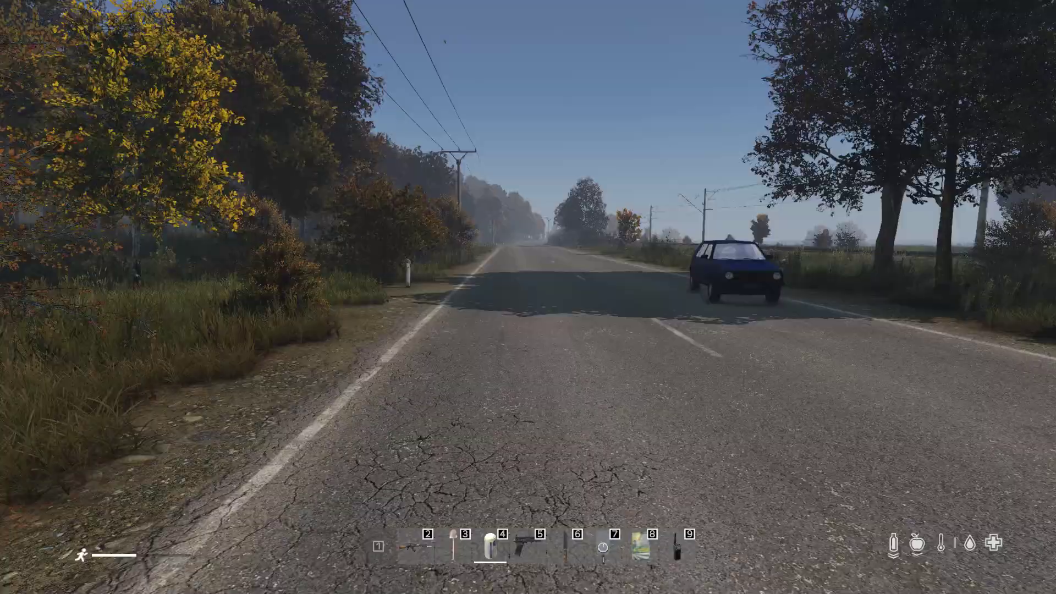
pyautogui.press('s')
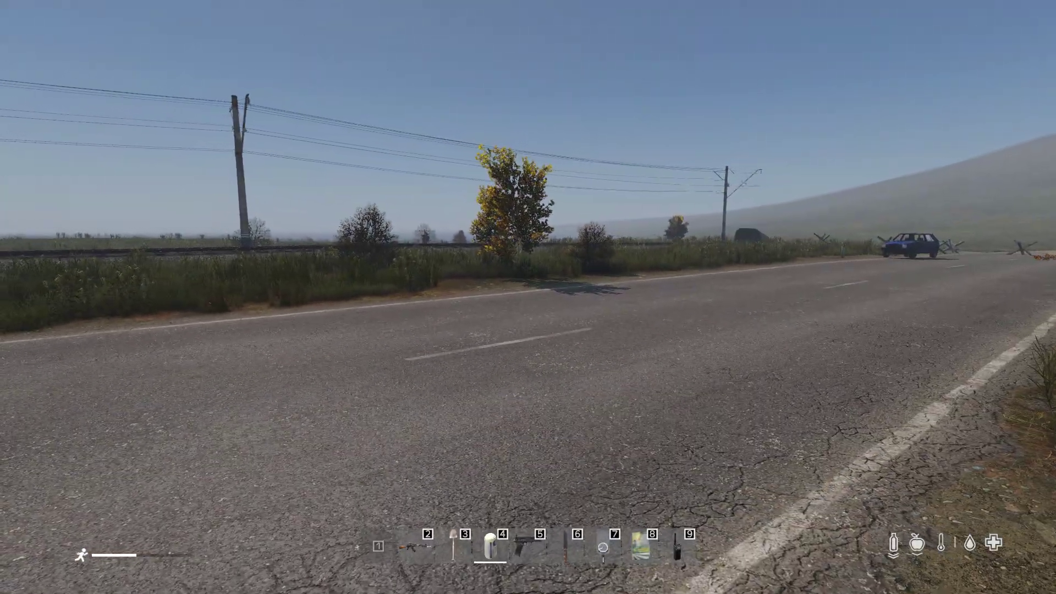
pyautogui.press('w')
pyautogui.press('w')
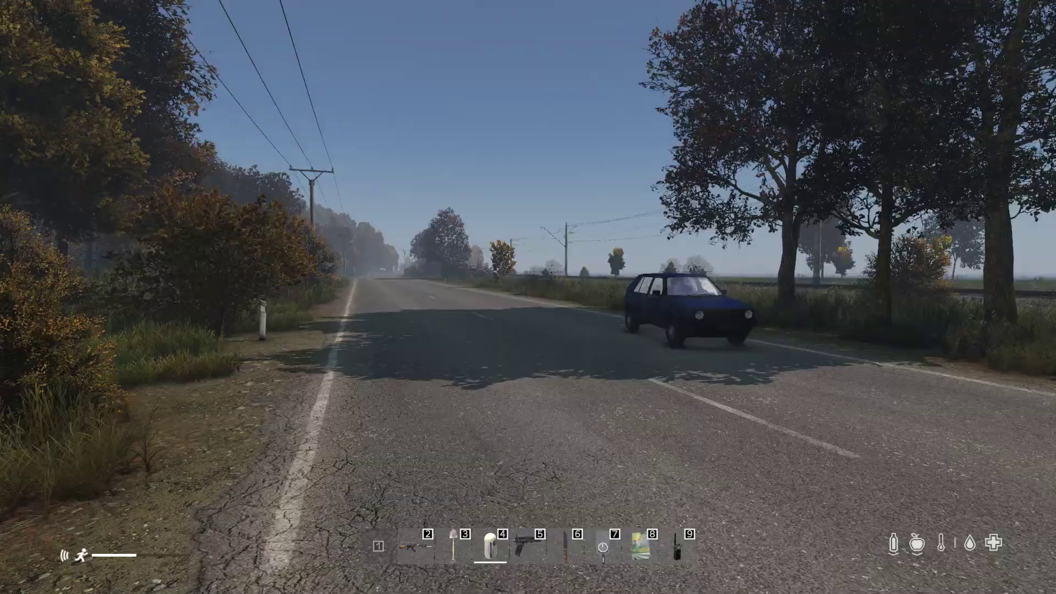
pyautogui.press('w')
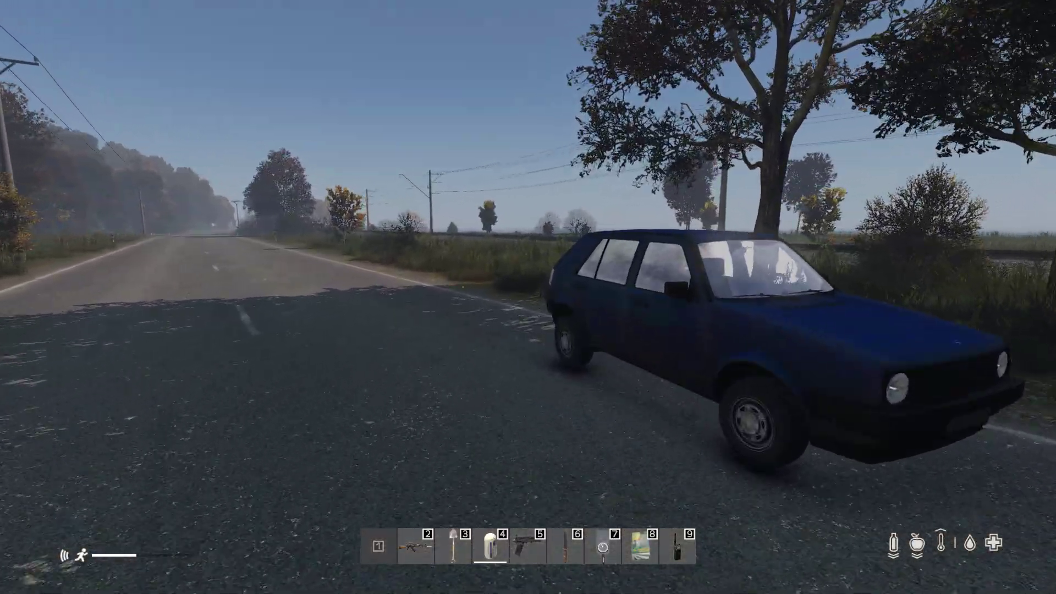
# Circle the parked blue hatchback to inspect its front, sides and rear, finishing at the trunk door.
pyautogui.press('d')
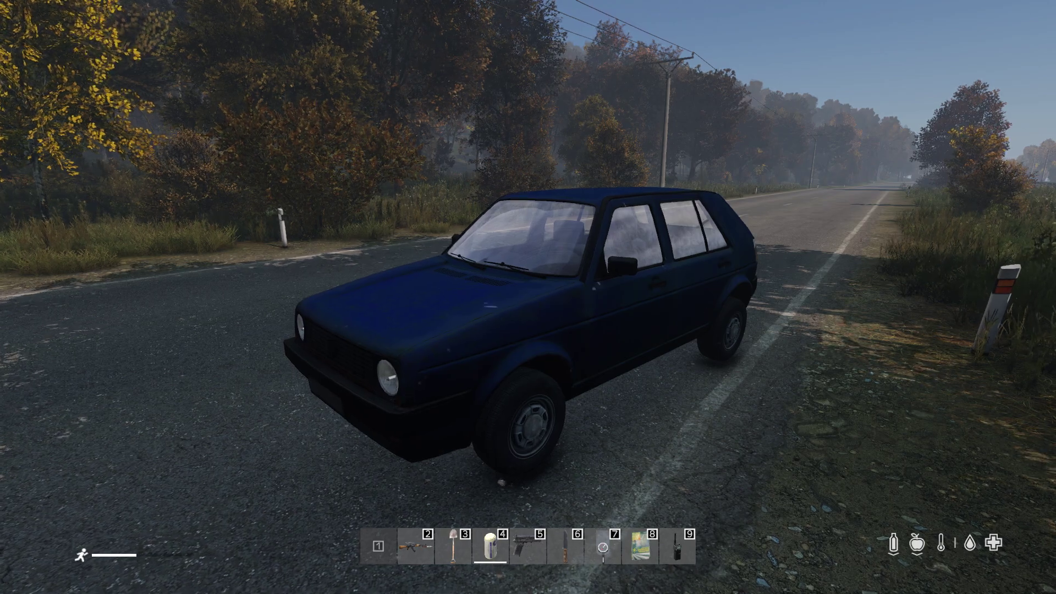
pyautogui.press('d')
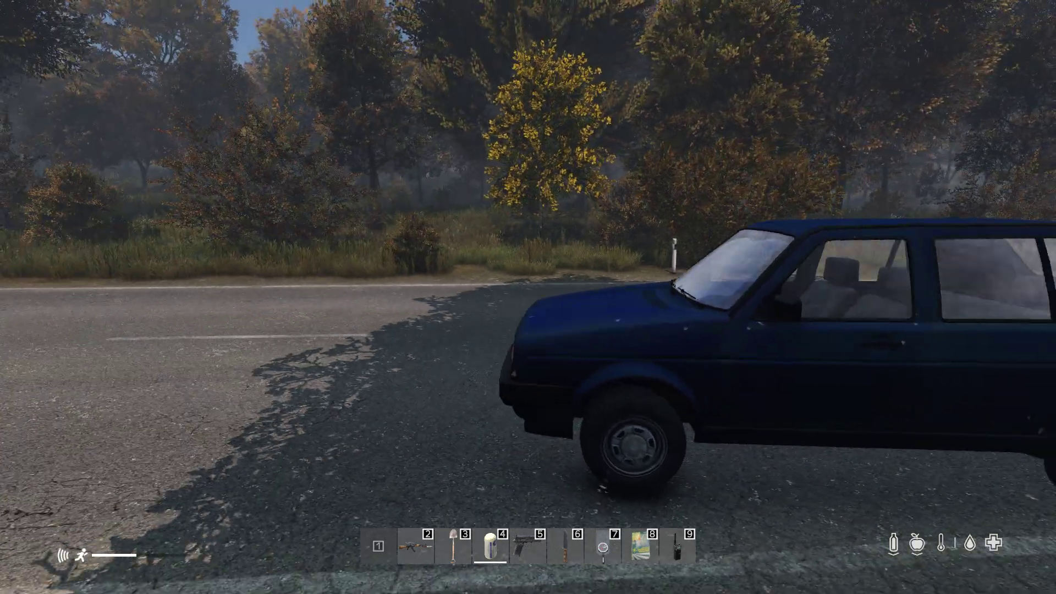
pyautogui.press('d')
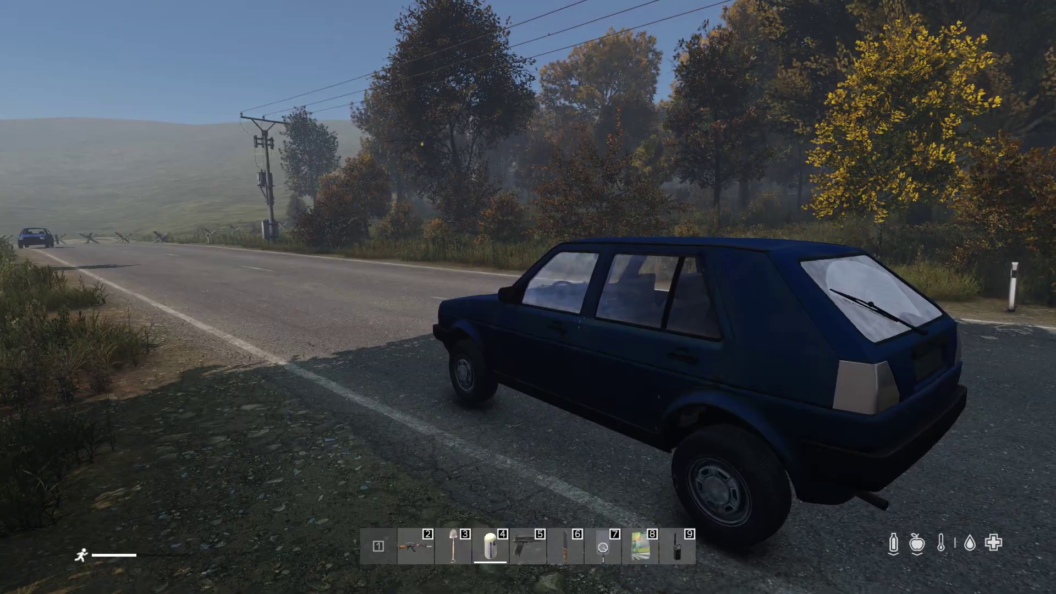
pyautogui.moveTo(528, 298)
pyautogui.press('d')
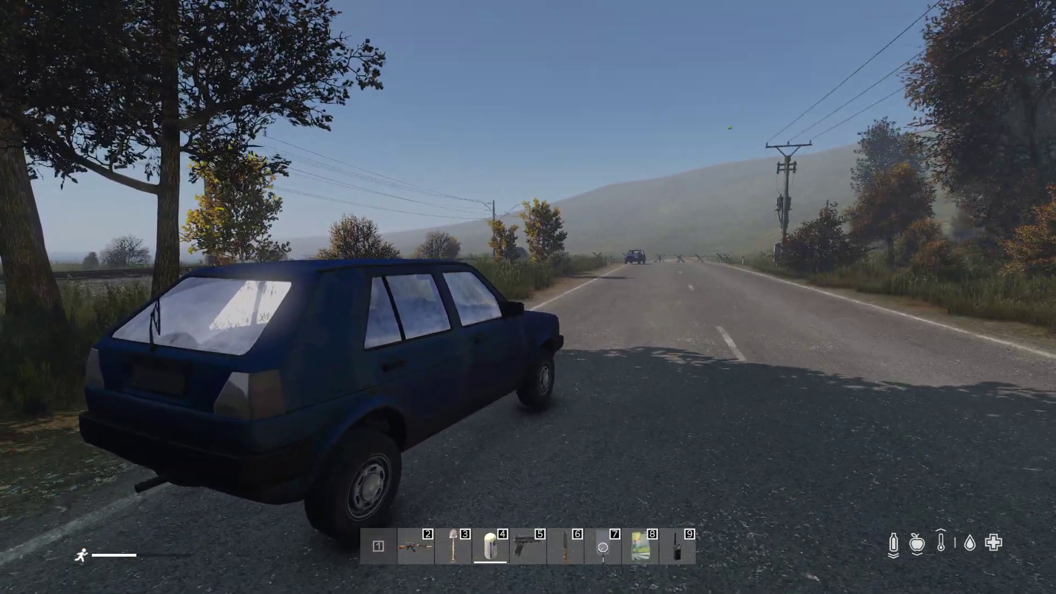
pyautogui.rightClick(528, 297)
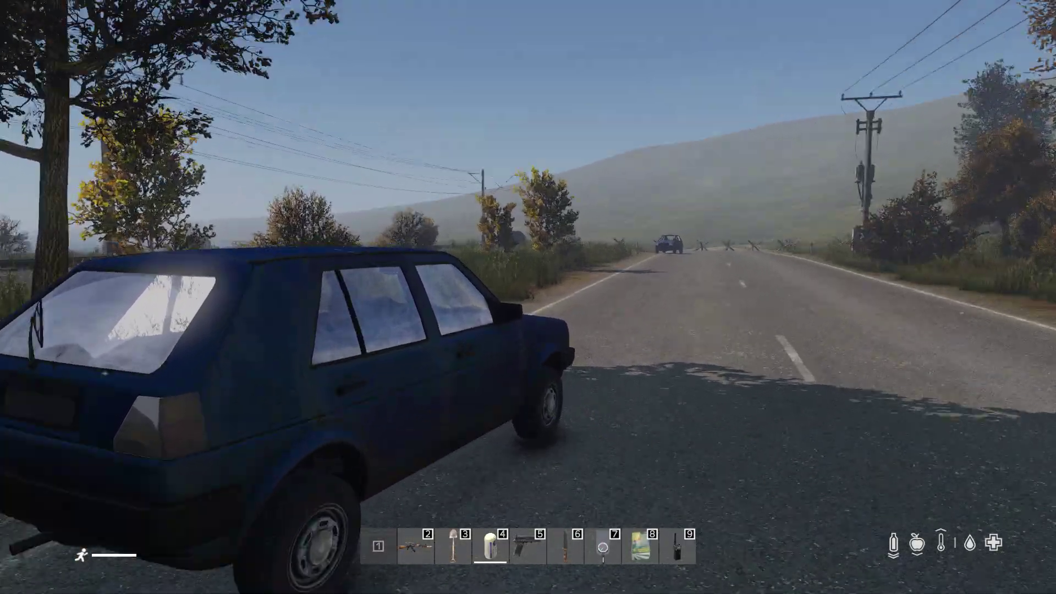
pyautogui.press('a')
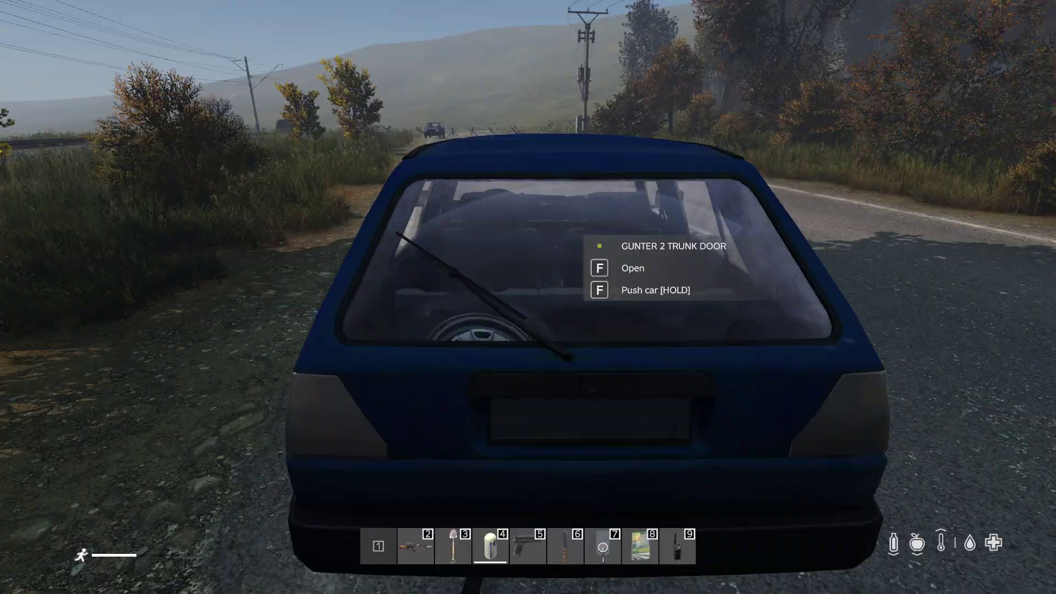
# Open the Gunter 2's trunk and examine the vehicle's attached parts and cargo in the inventory.
pyautogui.press('f')
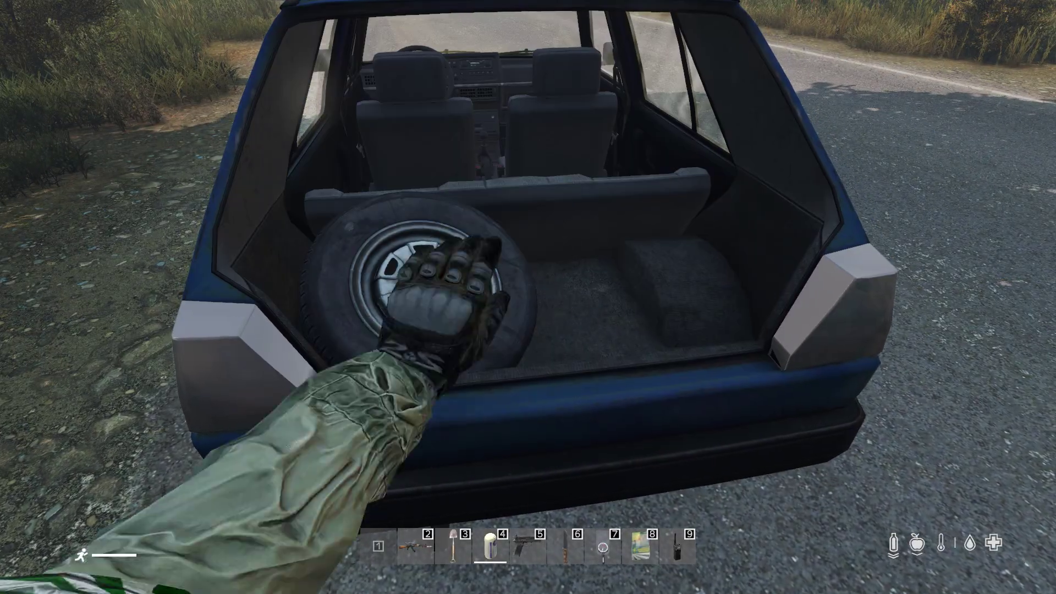
pyautogui.press('Tab')
pyautogui.scroll(3, 227, 348)
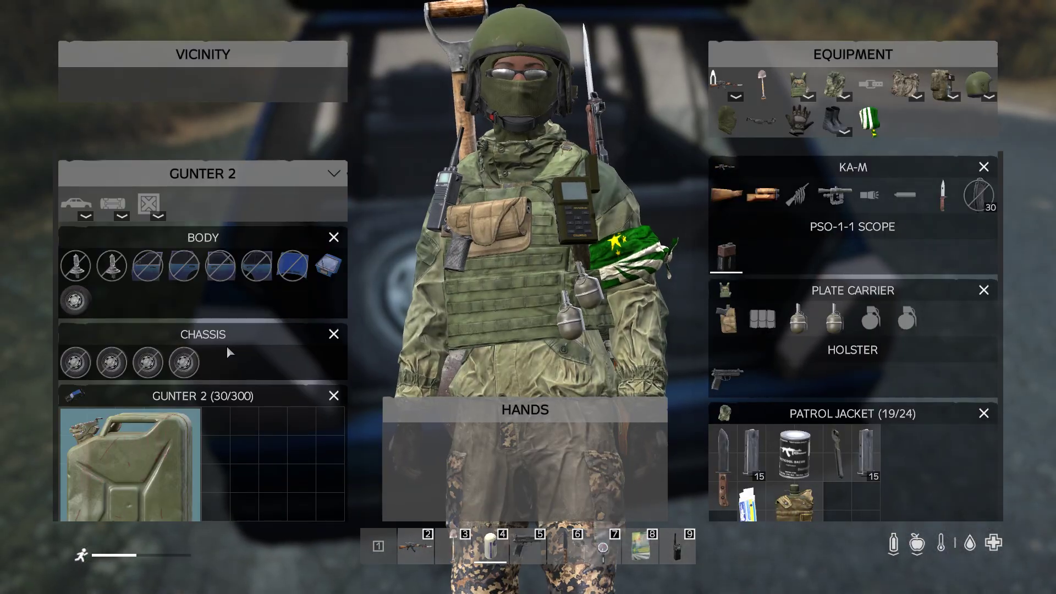
pyautogui.scroll(-1, 227, 348)
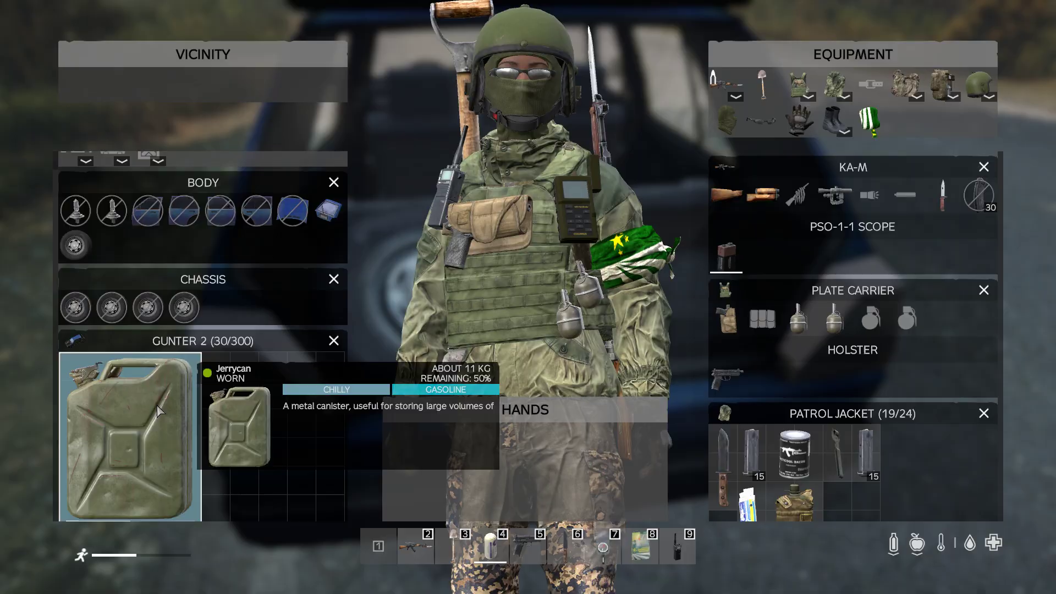
pyautogui.press('Tab')
# Walk from the open trunk along the car's side to the hood to check its exterior and parts.
pyautogui.press('s')
pyautogui.press('d')
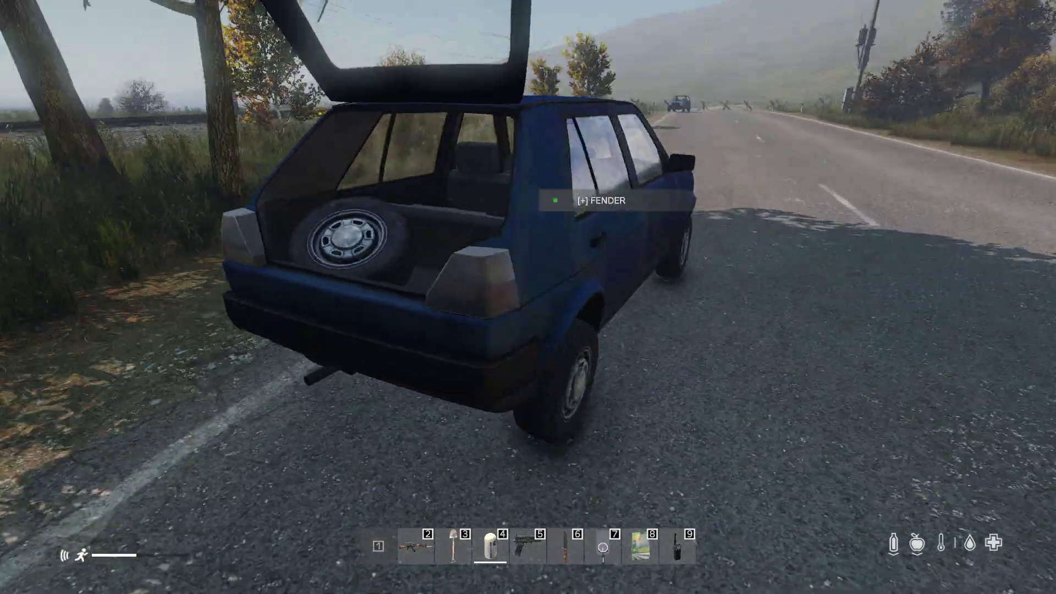
pyautogui.press('d')
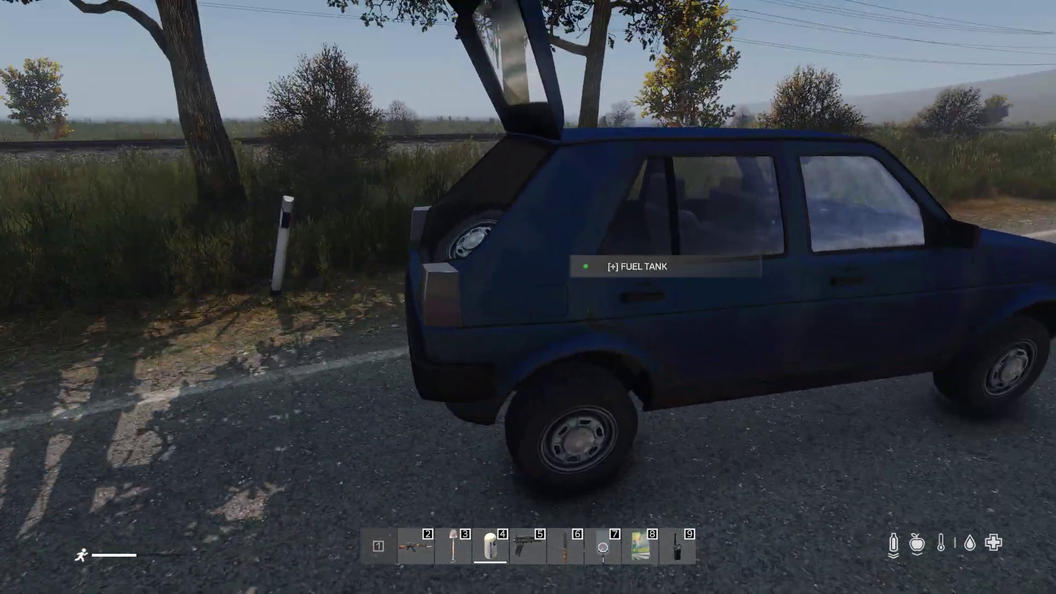
pyautogui.press('d')
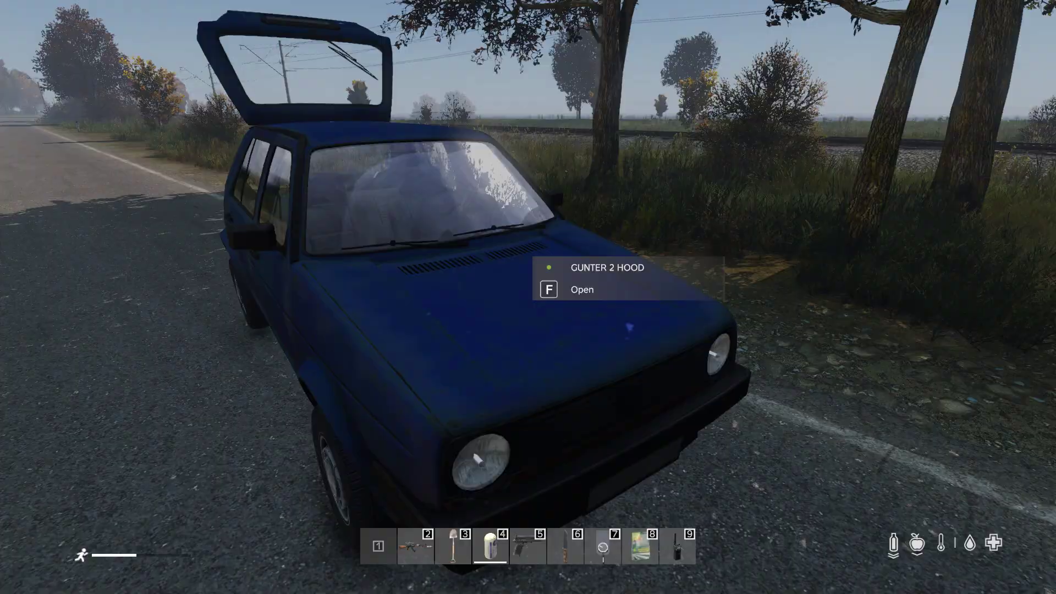
pyautogui.press('s')
pyautogui.press('s')
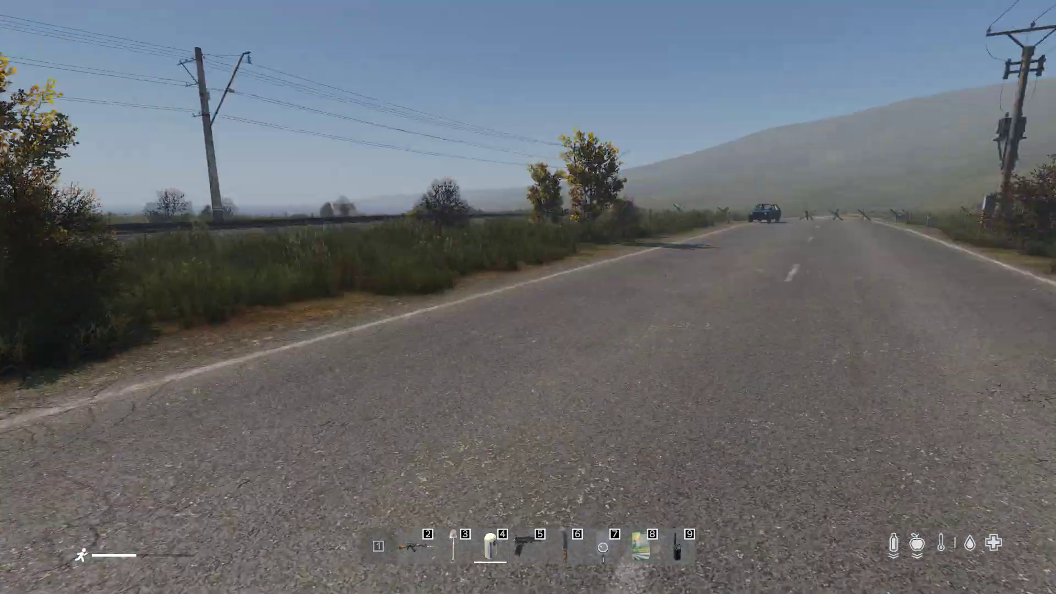
# Move around the road to compare the positions of the open hatchback and the second blue car near the barricades.
pyautogui.press('w')
pyautogui.press('w')
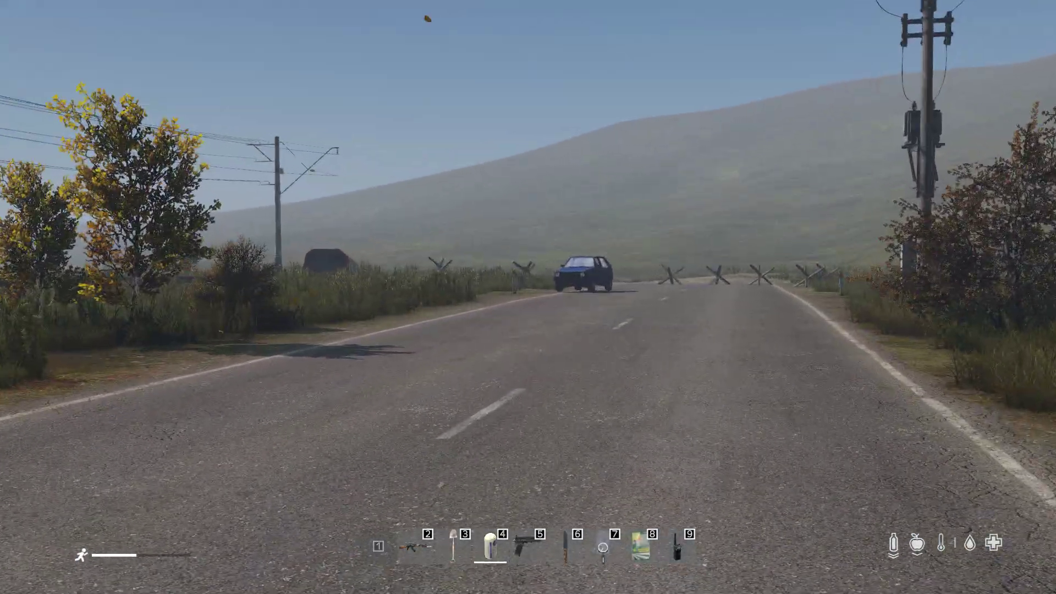
pyautogui.press('s')
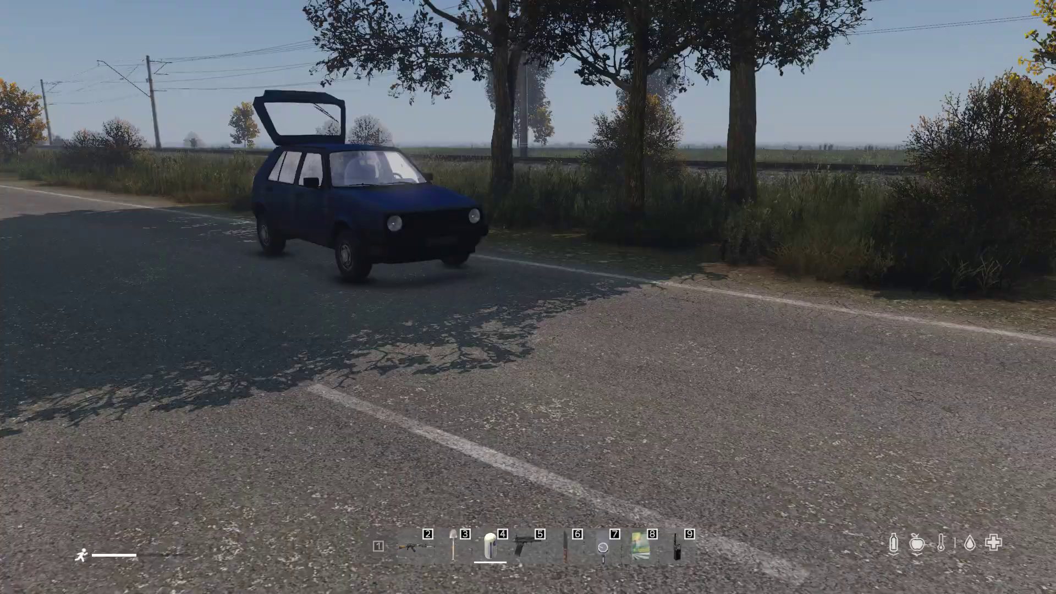
pyautogui.press('a')
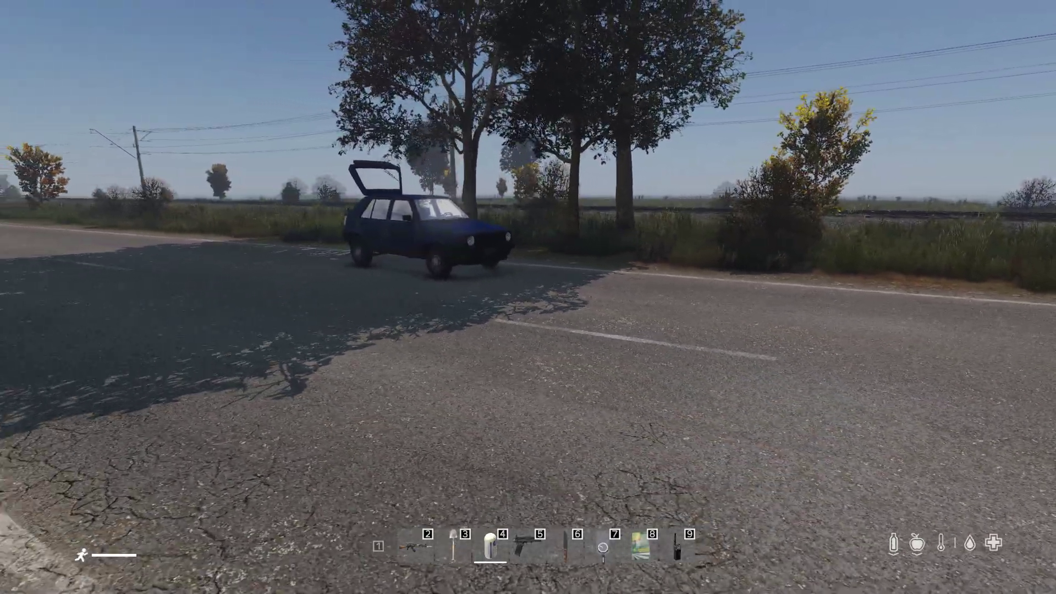
pyautogui.press('a')
pyautogui.press('w')
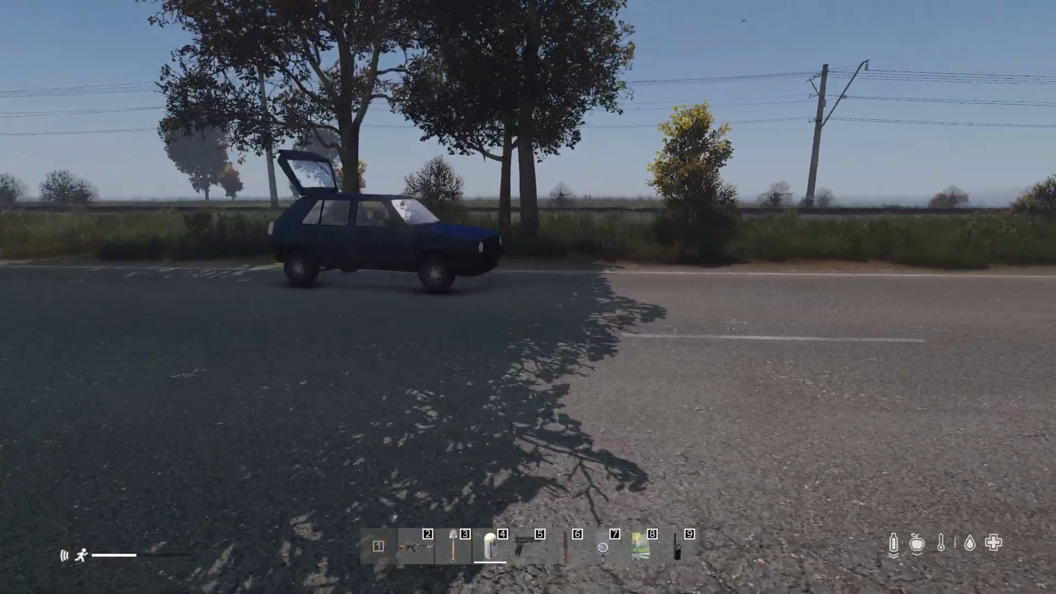
pyautogui.press('s')
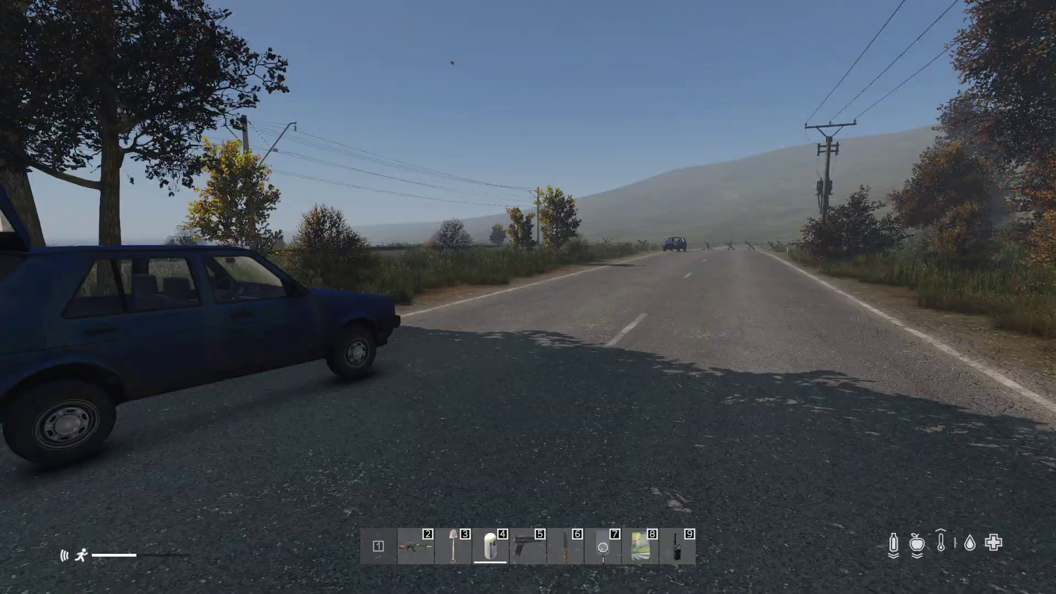
pyautogui.press('s')
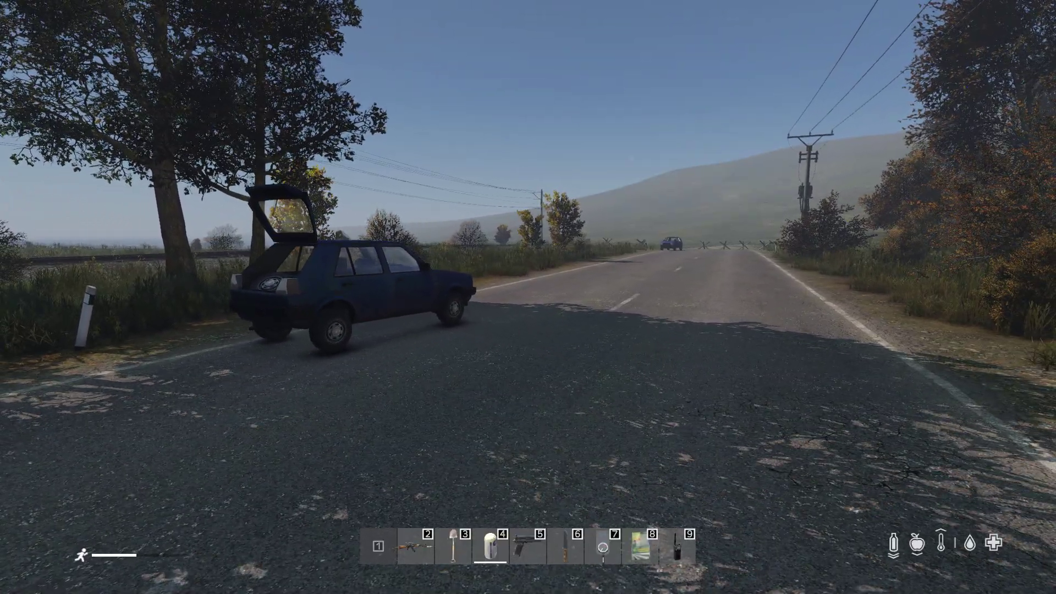
# Switch to events.xml in Notepad++, minimize the DayZ console window, and find the stock vehicle events below VehiclePlayerHatchback.
pyautogui.hotkey('alt', 'Tab')
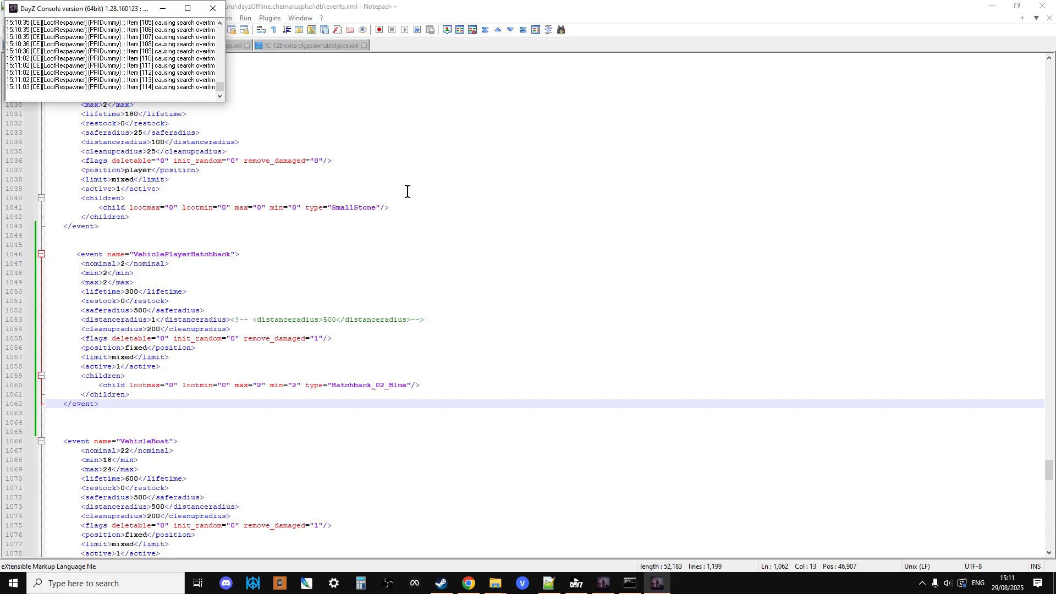
pyautogui.click(161, 9)
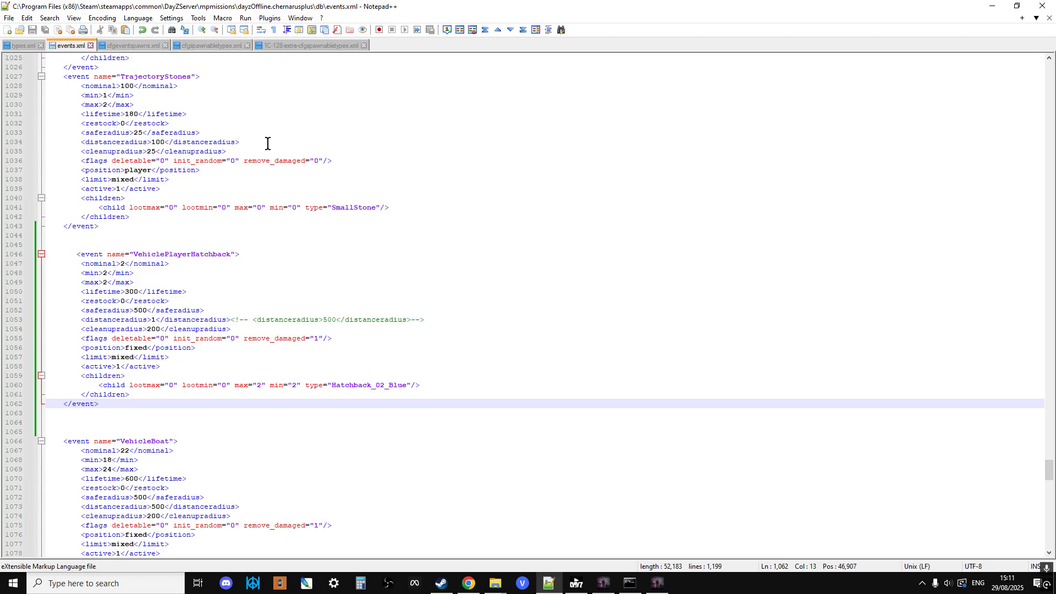
pyautogui.scroll(-7, 199, 160)
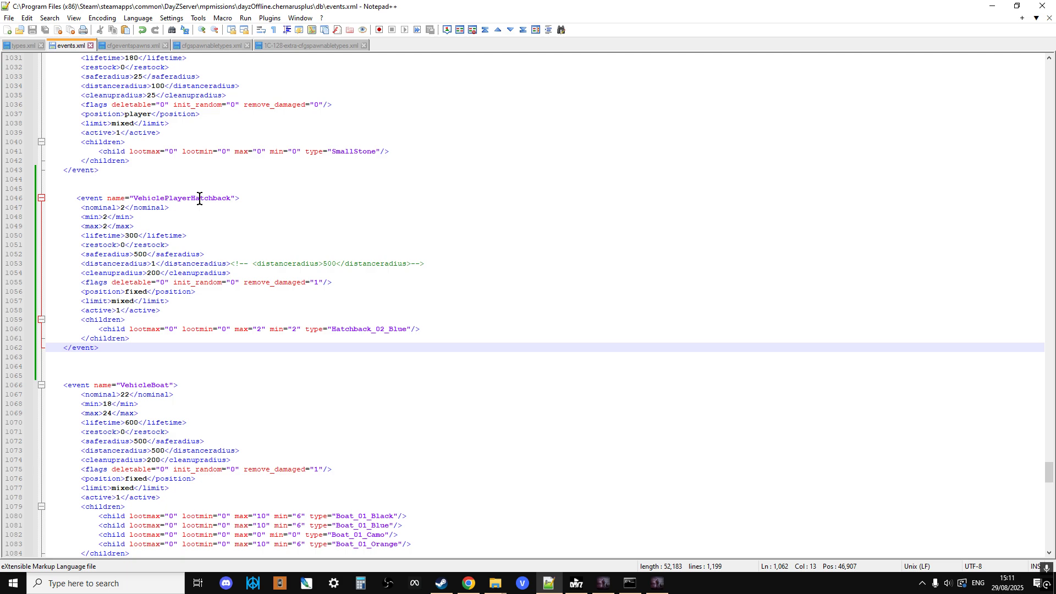
pyautogui.scroll(-6, 200, 199)
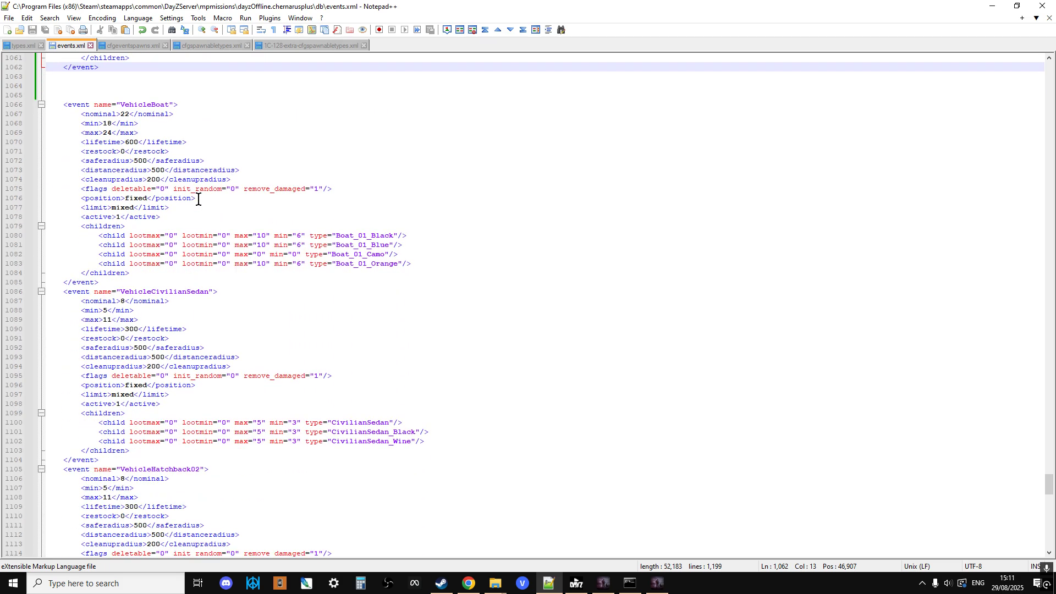
# Highlight the full VehicleCivilianSedan event block and the "Vehicle" prefix in its name as the reference example.
pyautogui.moveTo(99, 432); pyautogui.dragTo(54, 263)
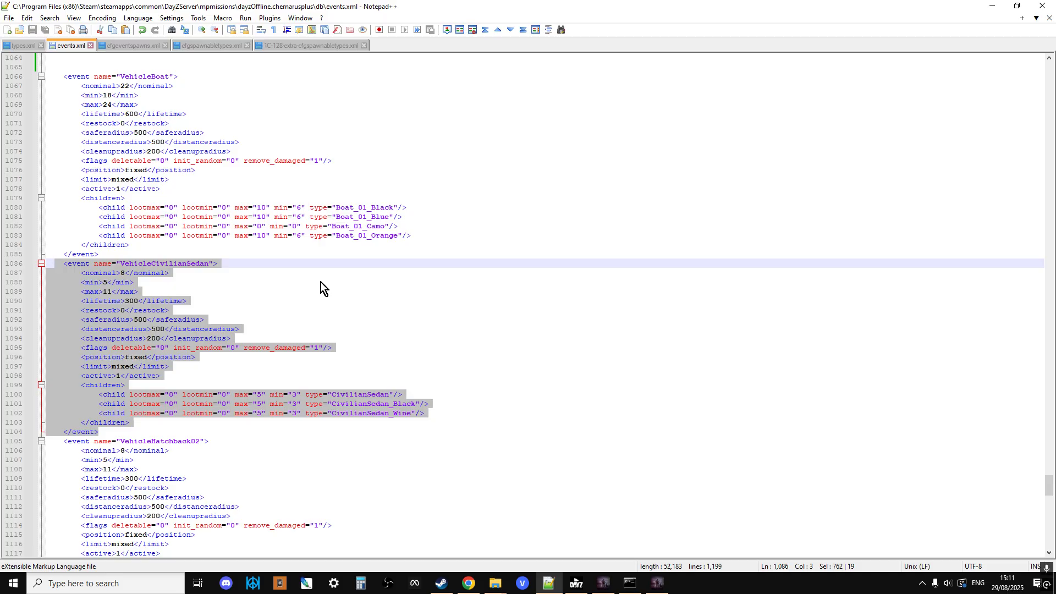
pyautogui.click(123, 429)
pyautogui.moveTo(71, 424); pyautogui.dragTo(70, 265)
pyautogui.click(221, 287)
pyautogui.moveTo(151, 264); pyautogui.dragTo(121, 264)
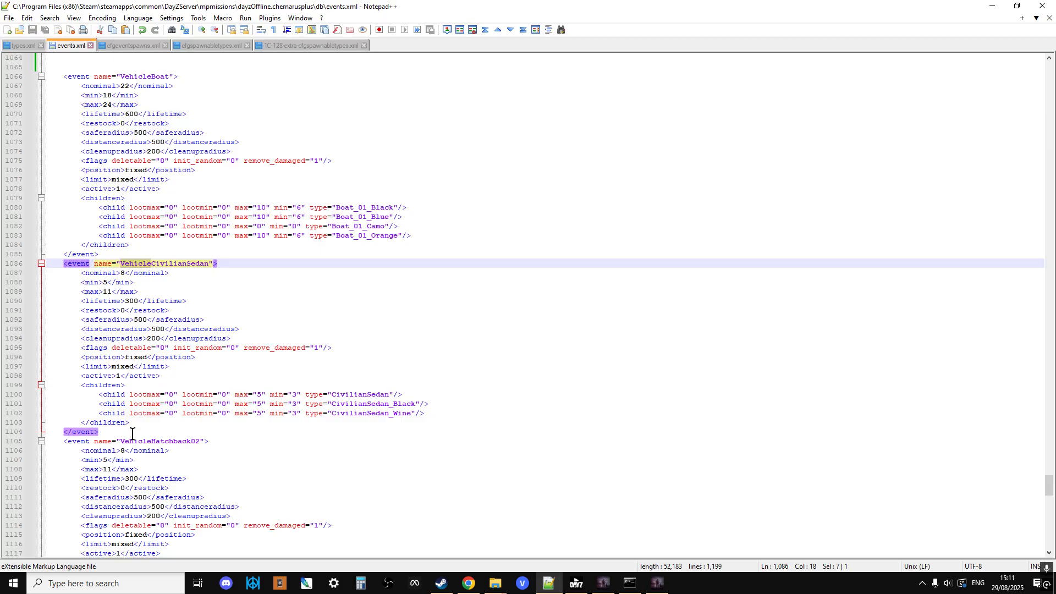
pyautogui.moveTo(122, 432); pyautogui.dragTo(48, 262)
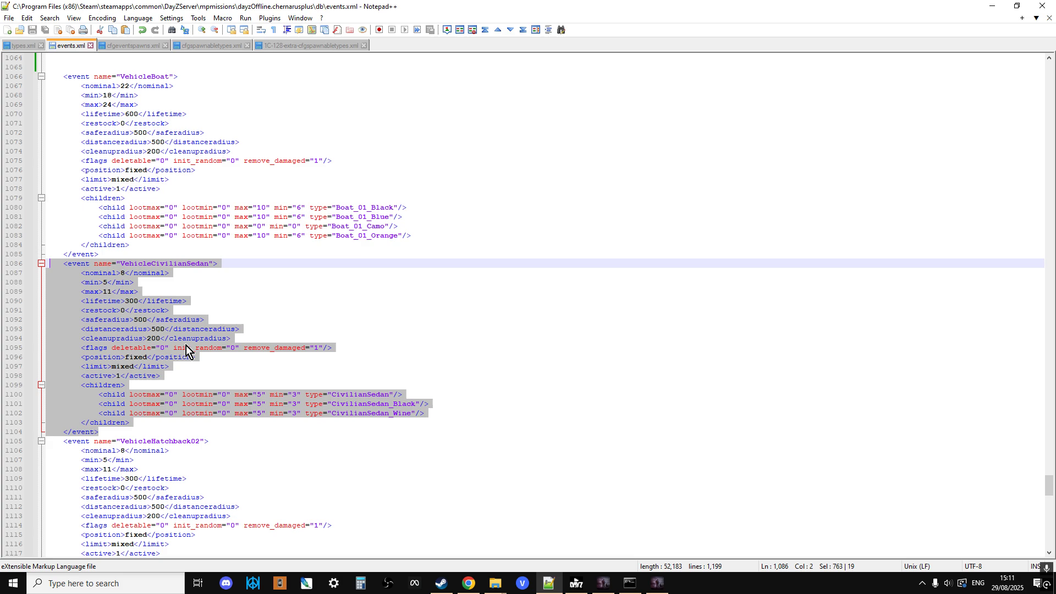
# Return to the custom VehiclePlayerHatchback event and highlight its name to review the block.
pyautogui.scroll(3, 152, 353)
pyautogui.scroll(8, 151, 354)
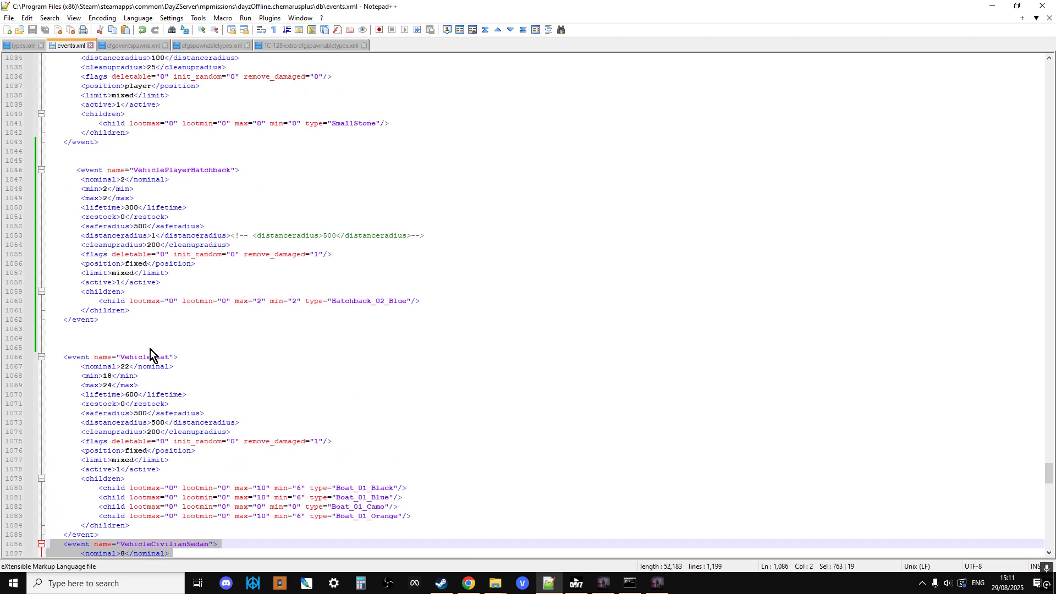
pyautogui.click(111, 355)
pyautogui.scroll(2, 170, 352)
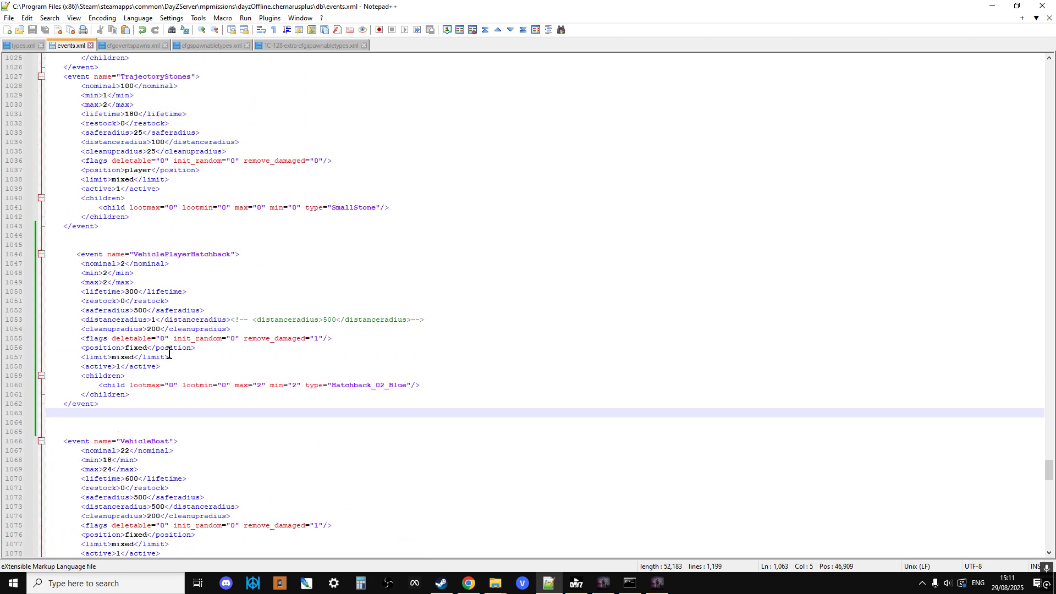
pyautogui.scroll(-1, 138, 253)
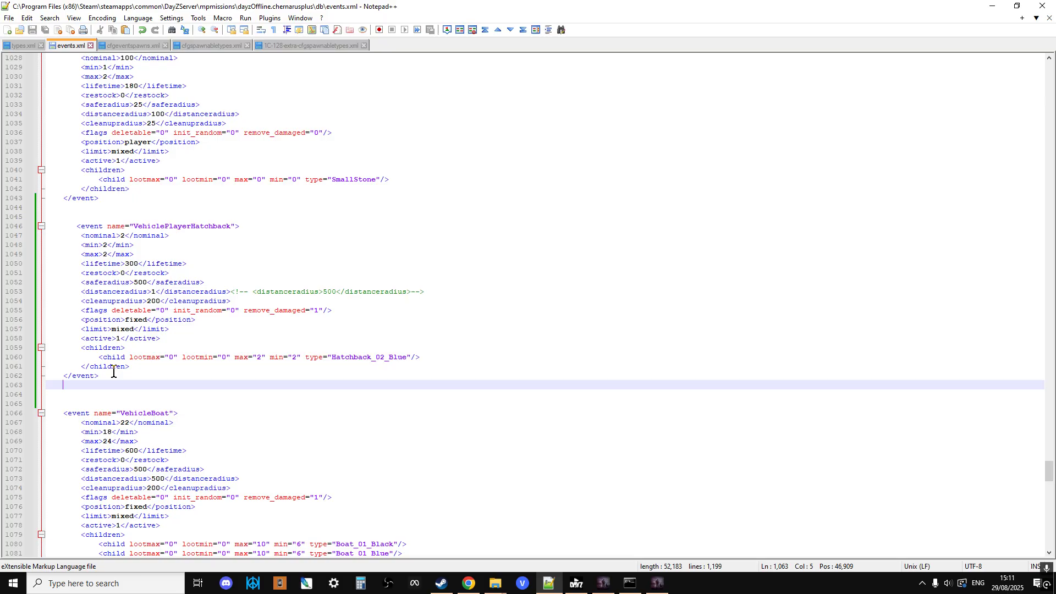
pyautogui.click(112, 375)
pyautogui.moveTo(110, 375); pyautogui.dragTo(232, 226)
pyautogui.click(217, 375)
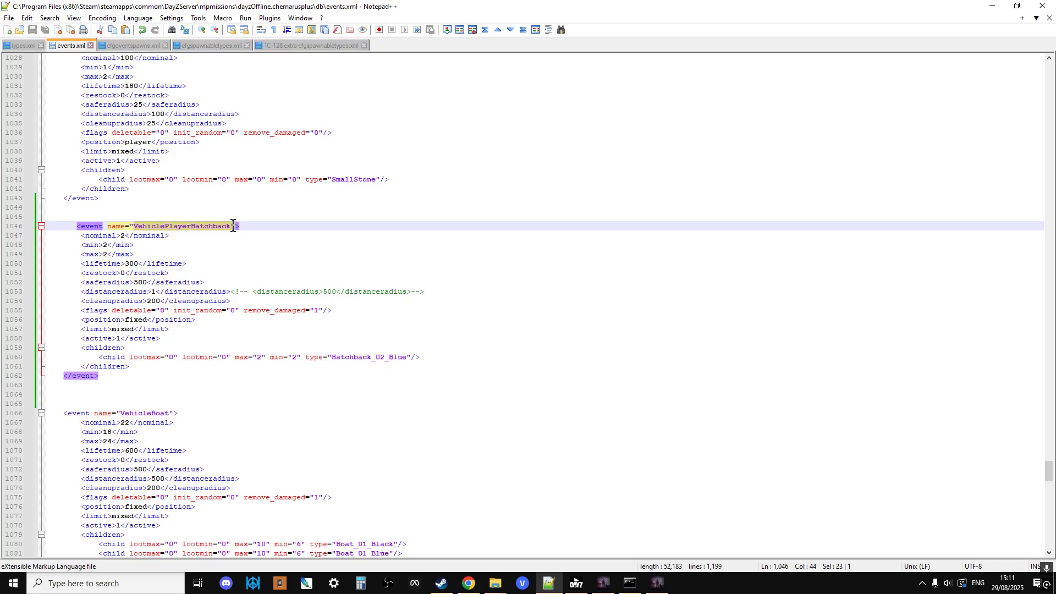
pyautogui.click(184, 379)
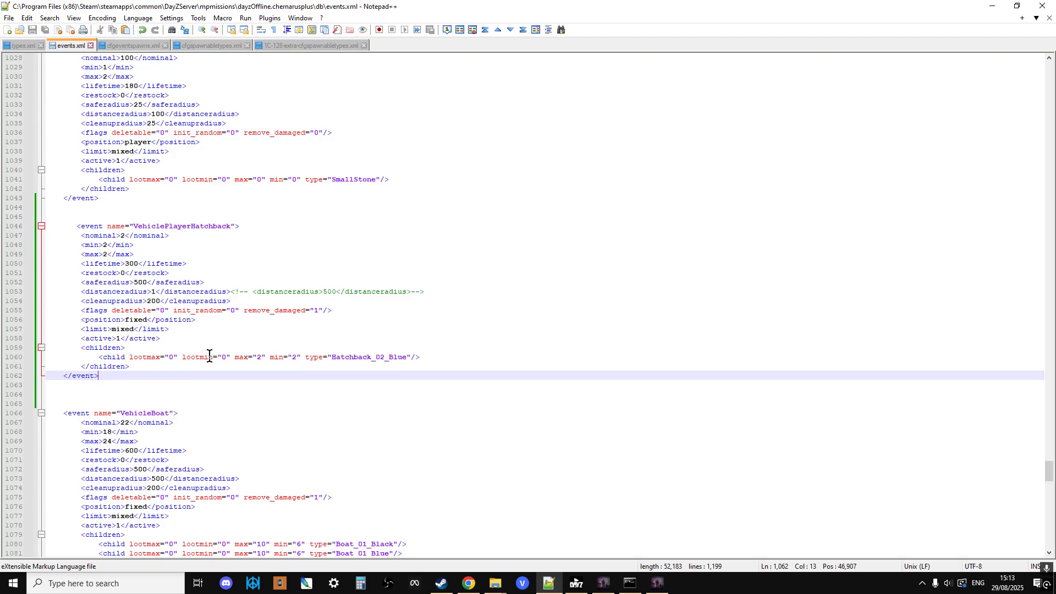
# Highlight the VehiclePlayerHatchback event's nominal and min lines, then its child line and the Hatchback_02_Blue type name.
pyautogui.scroll(-1, 234, 335)
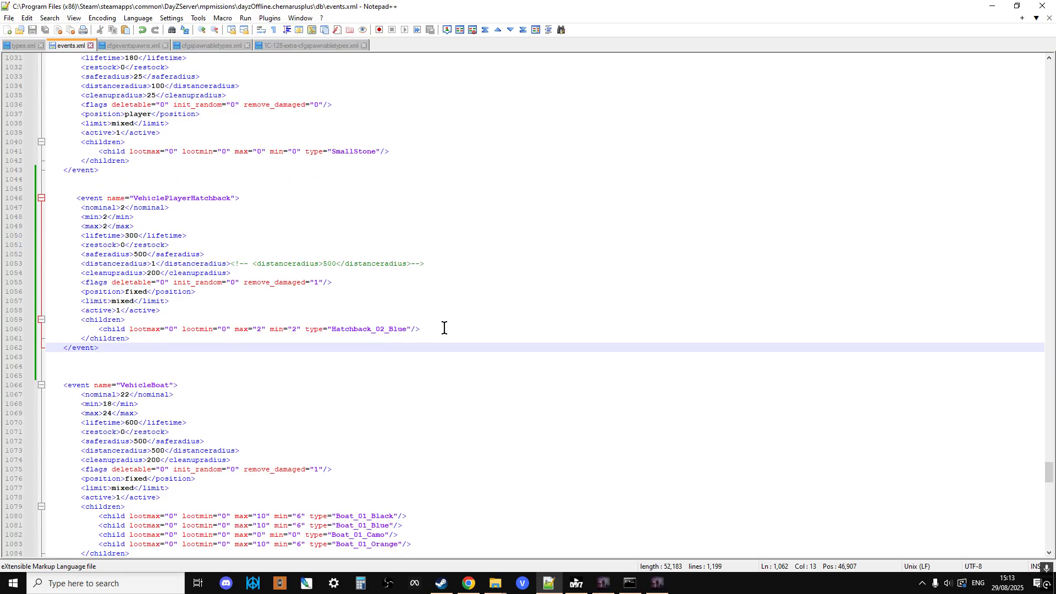
pyautogui.moveTo(72, 207); pyautogui.dragTo(152, 231)
pyautogui.click(163, 207)
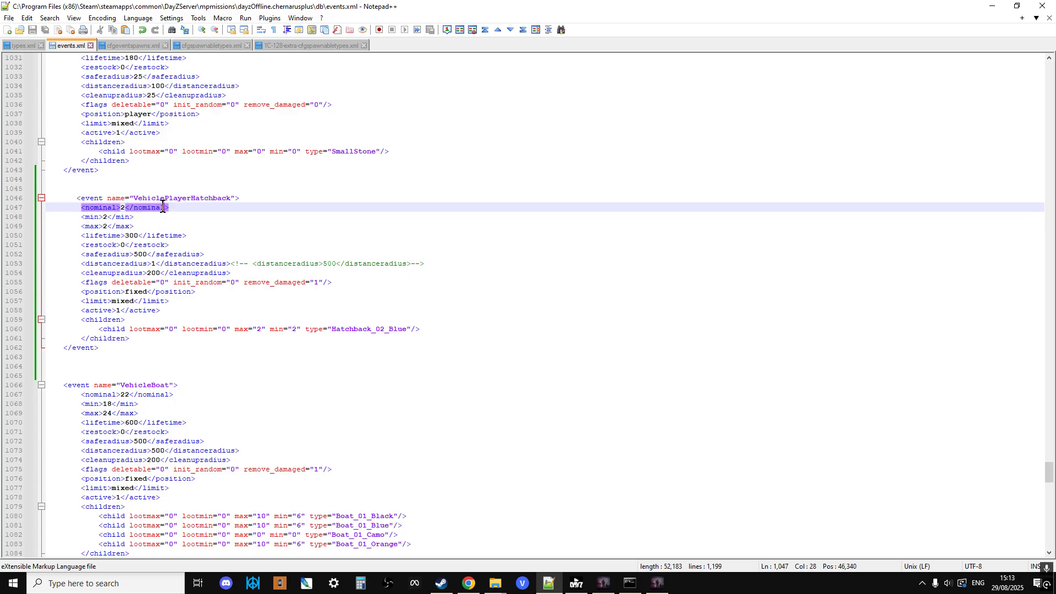
pyautogui.click(200, 335)
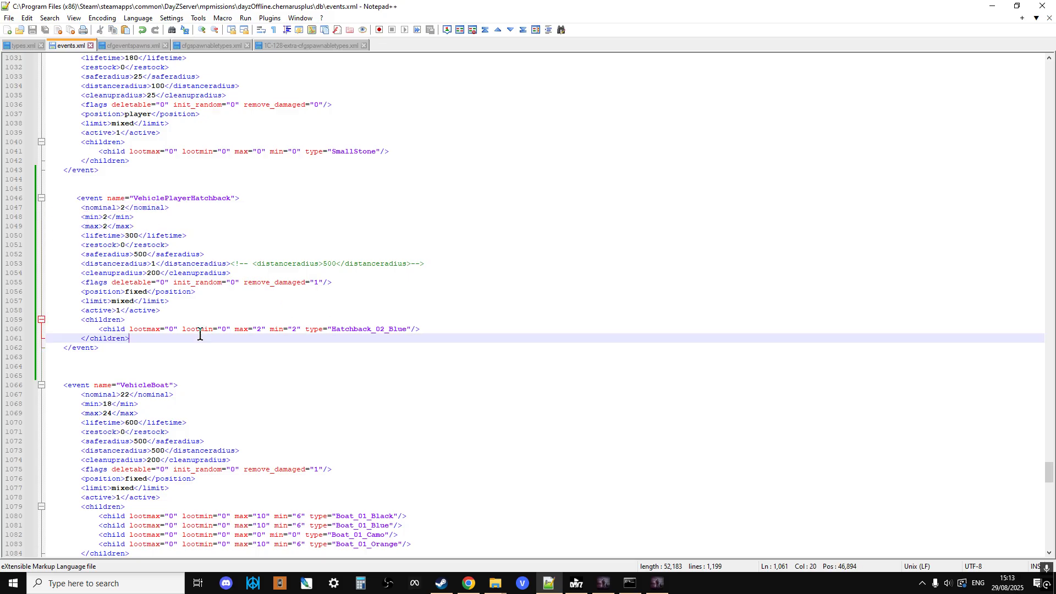
pyautogui.moveTo(91, 330); pyautogui.dragTo(441, 329)
pyautogui.click(354, 331)
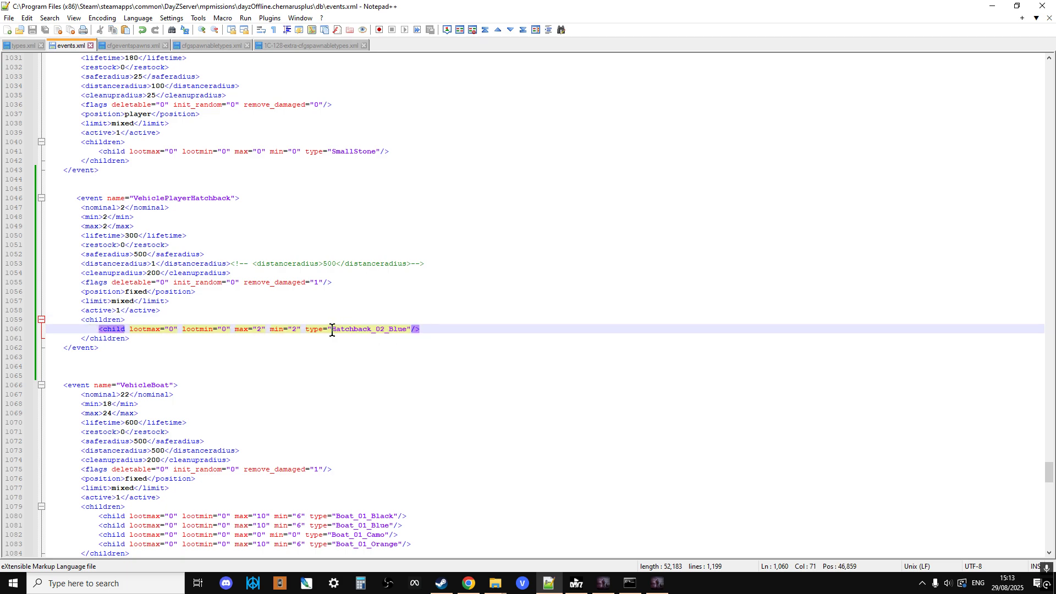
pyautogui.moveTo(332, 329); pyautogui.dragTo(409, 329)
# Find the stock VehicleHatchback02 event in events.xml and highlight its whole block, including the commented-out blue hatchback child.
pyautogui.scroll(-13, 358, 352)
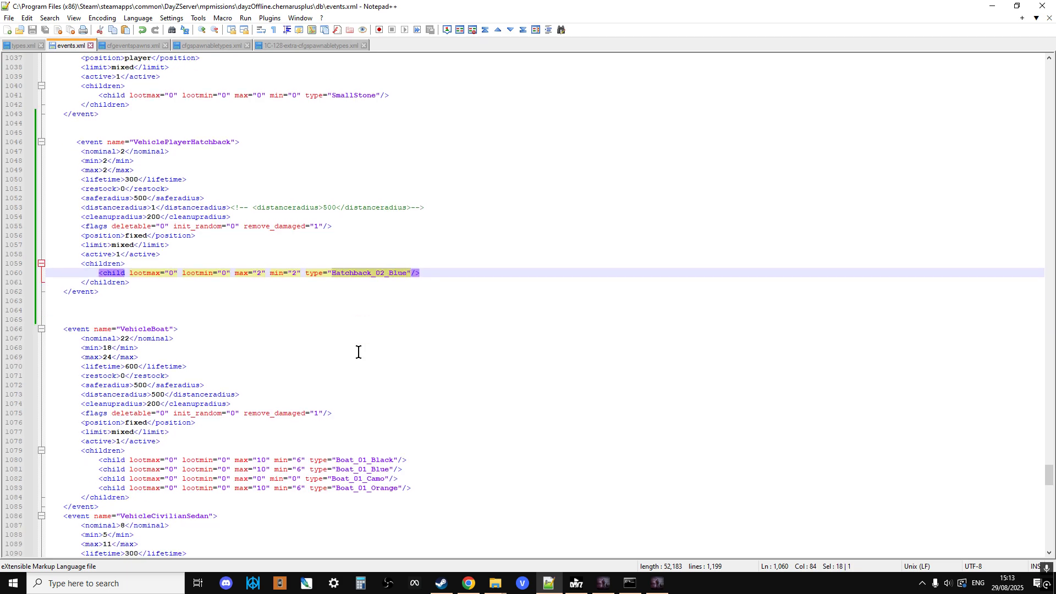
pyautogui.scroll(-3, 357, 354)
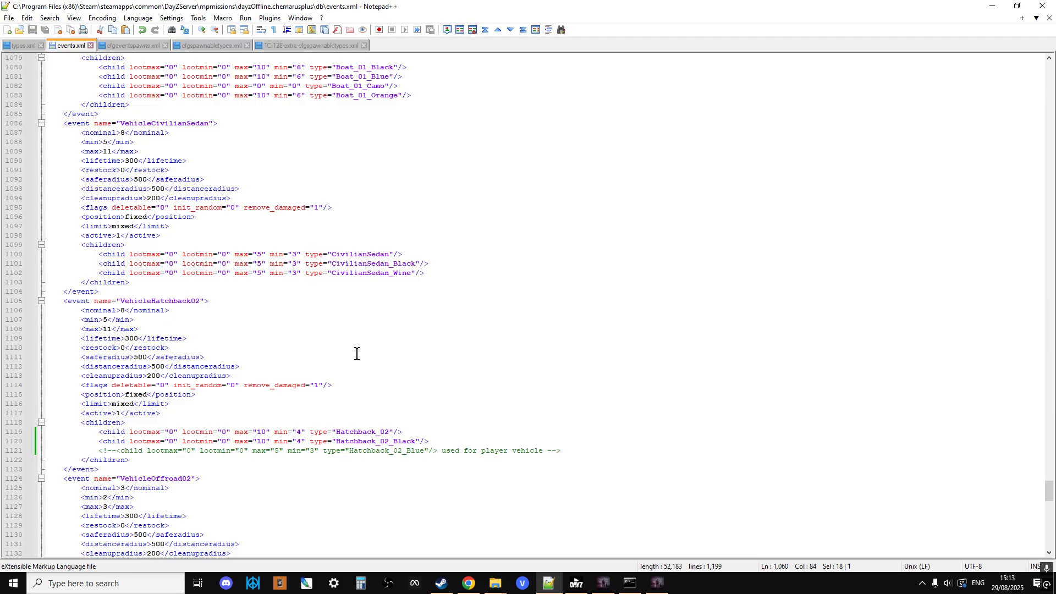
pyautogui.scroll(-2, 357, 352)
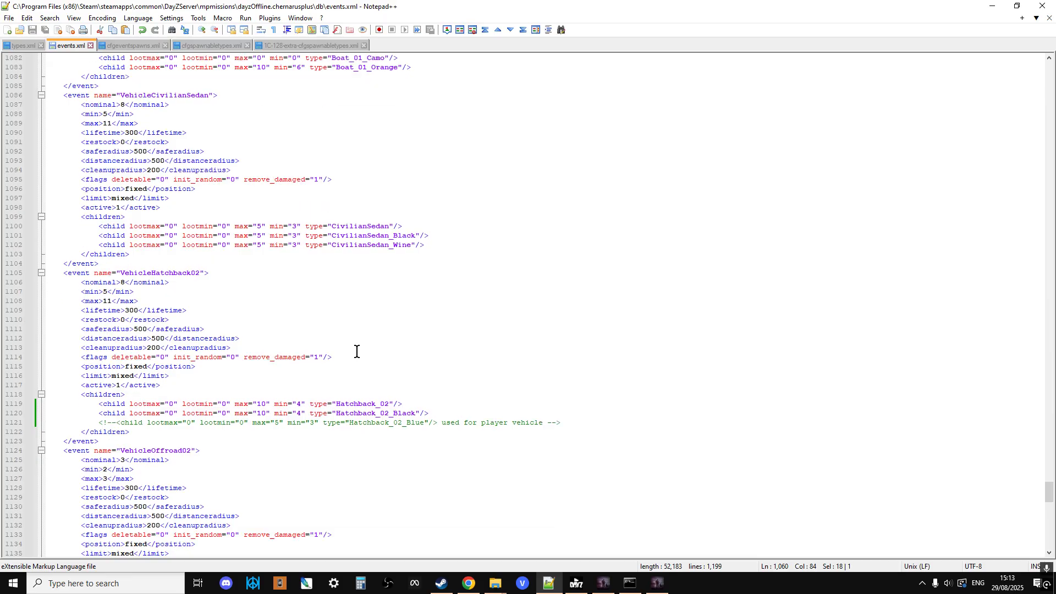
pyautogui.moveTo(55, 245); pyautogui.dragTo(353, 411)
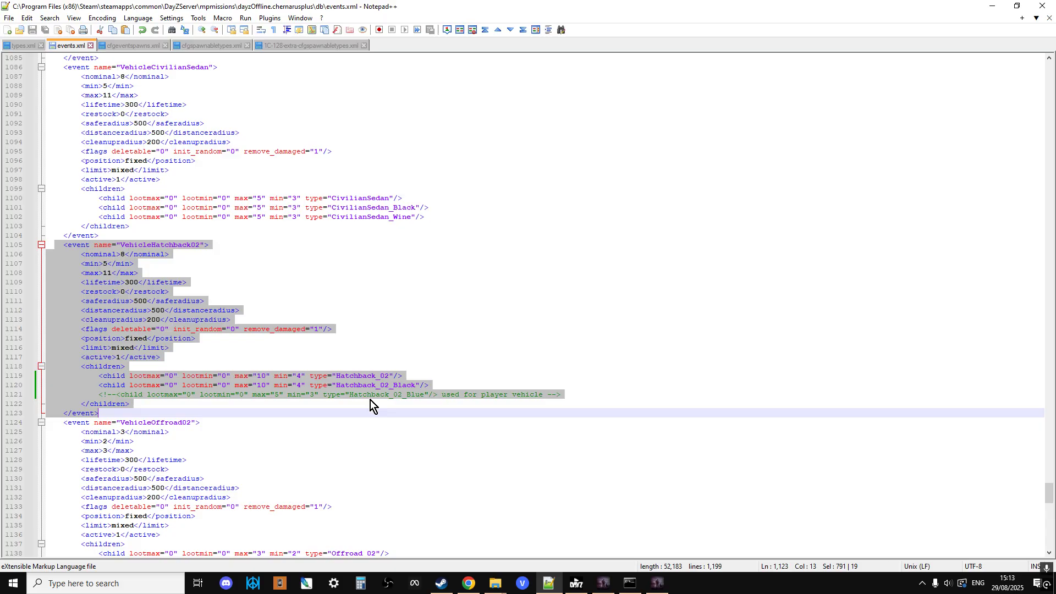
pyautogui.click(371, 405)
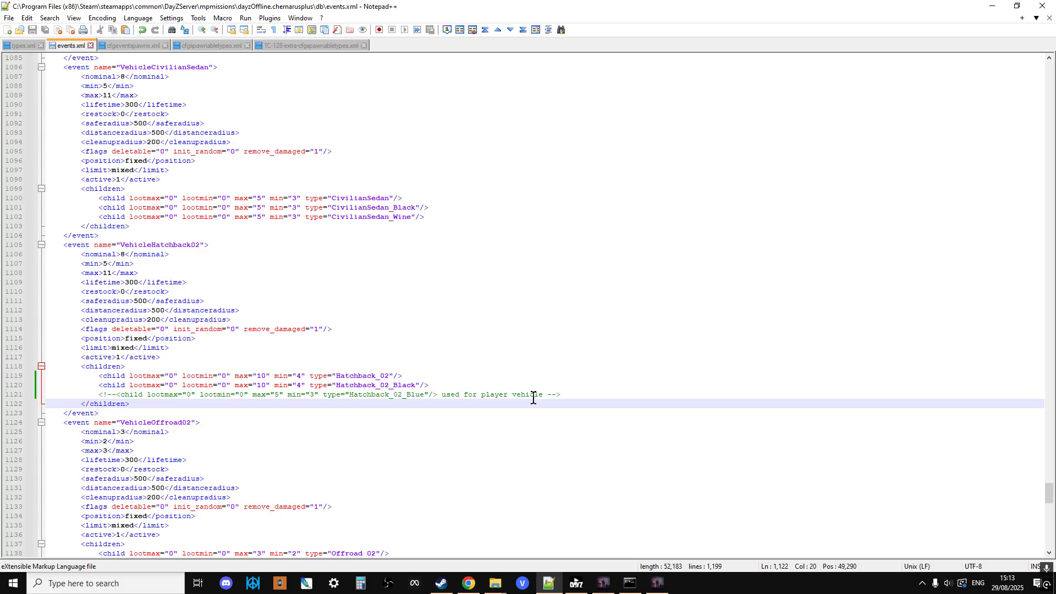
# Return to the VehiclePlayerHatchback event and highlight its distanceradius setting of 1 and the commented-out value of 500.
pyautogui.scroll(15, 408, 401)
pyautogui.scroll(4, 405, 402)
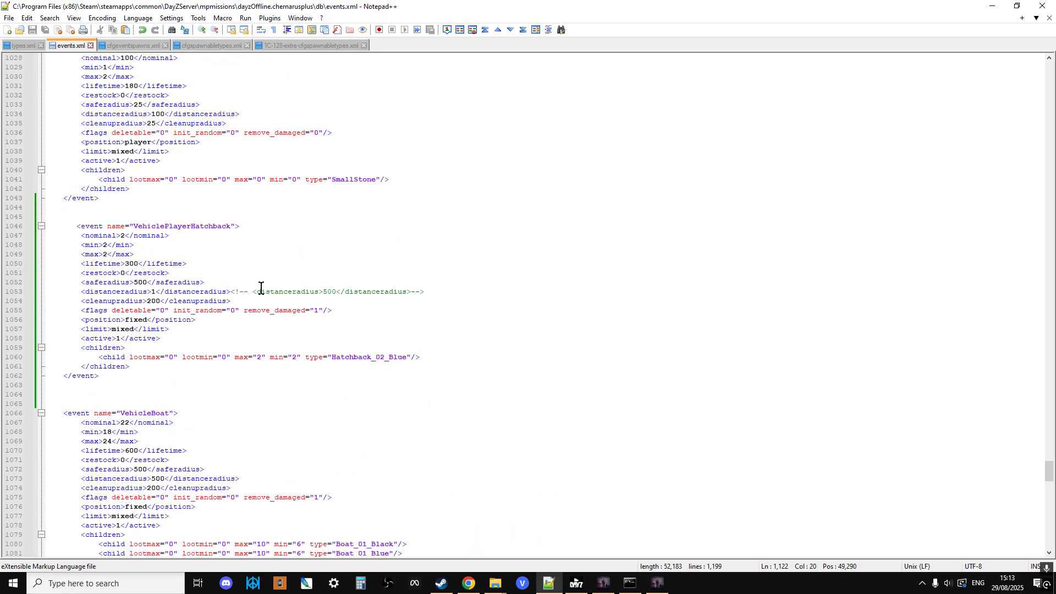
pyautogui.moveTo(75, 294); pyautogui.dragTo(234, 293)
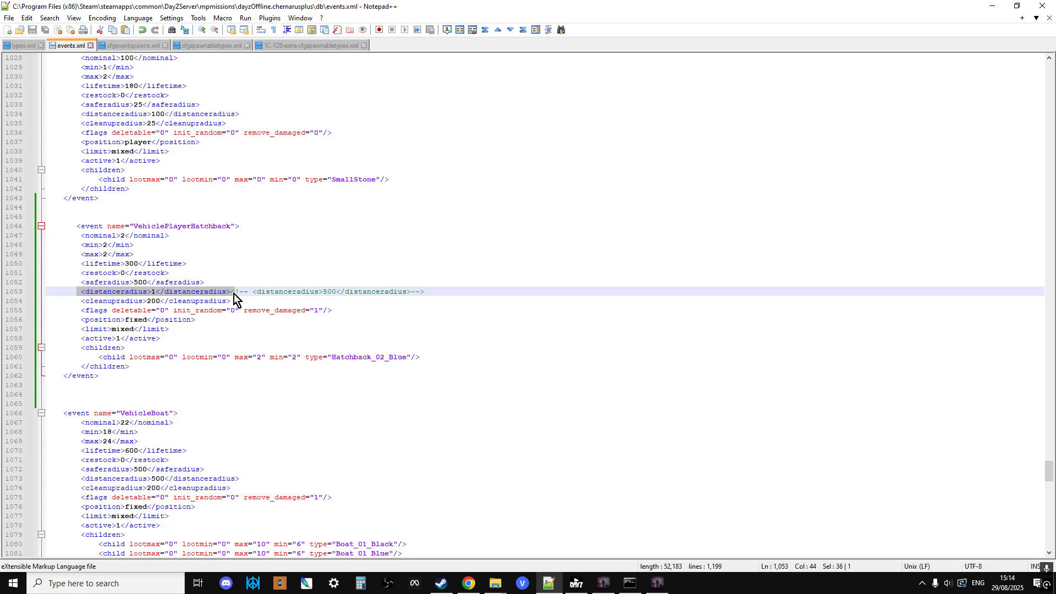
pyautogui.click(160, 292)
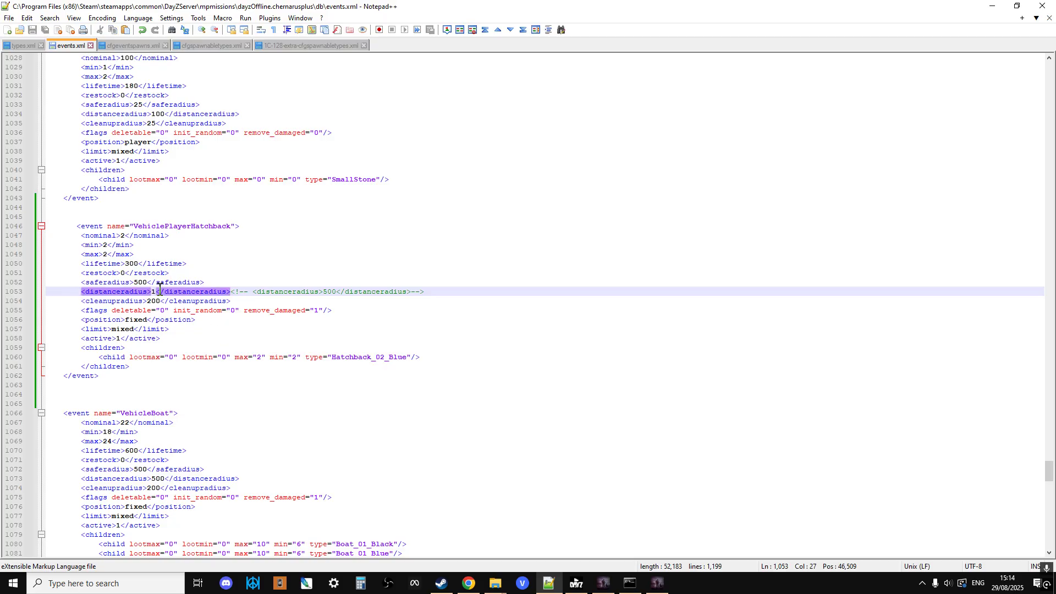
pyautogui.moveTo(253, 292); pyautogui.dragTo(431, 290)
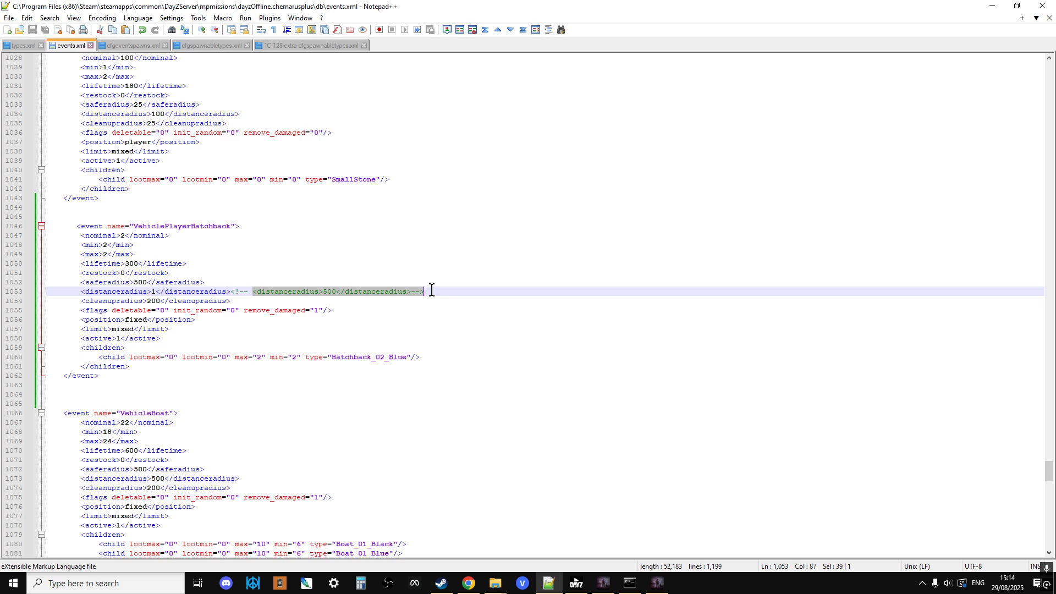
pyautogui.click(436, 290)
pyautogui.click(100, 296)
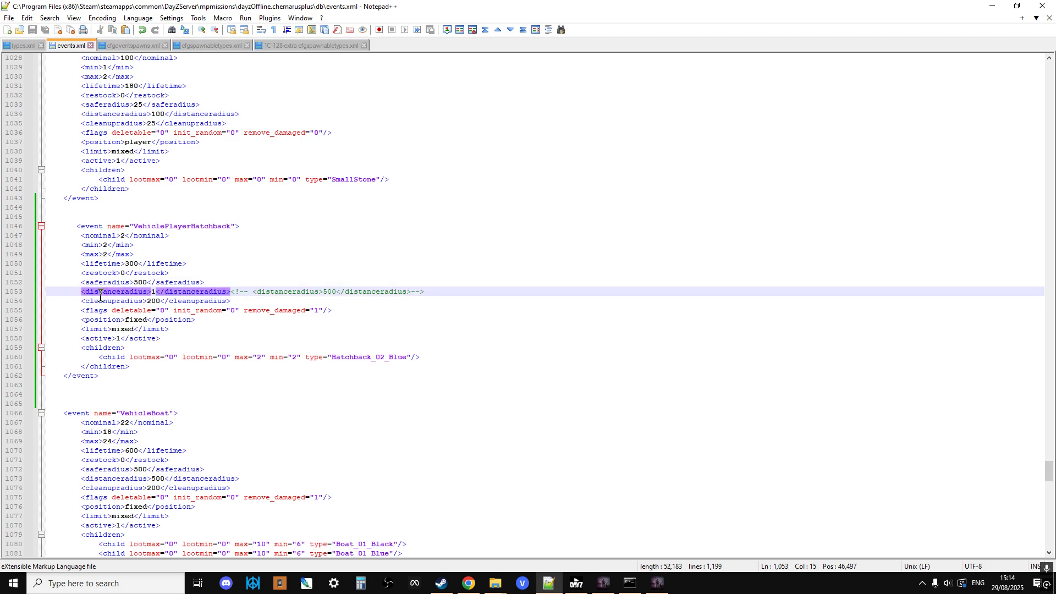
pyautogui.moveTo(62, 291); pyautogui.dragTo(238, 292)
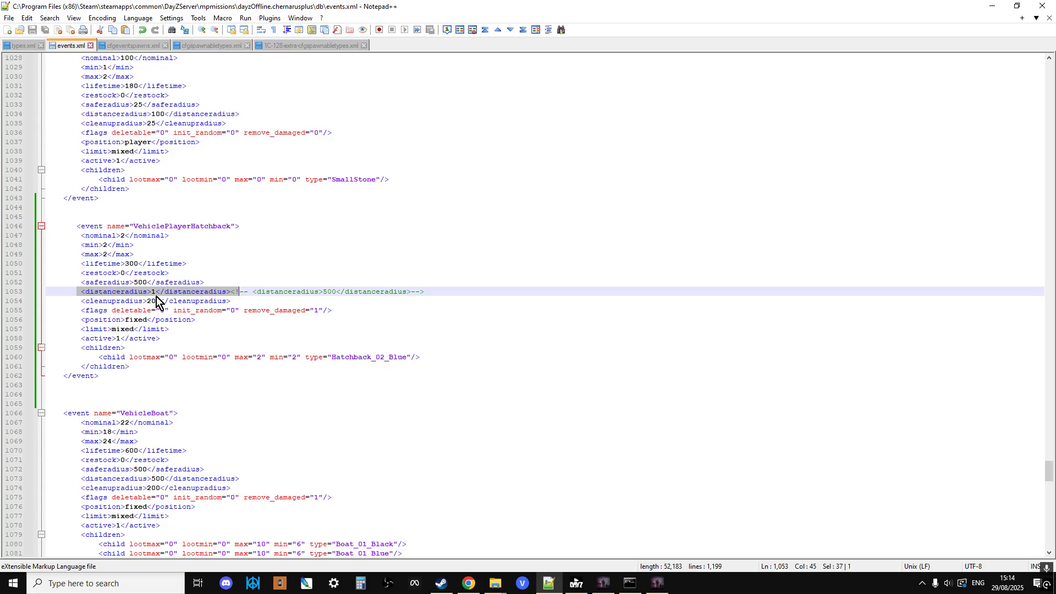
pyautogui.click(116, 381)
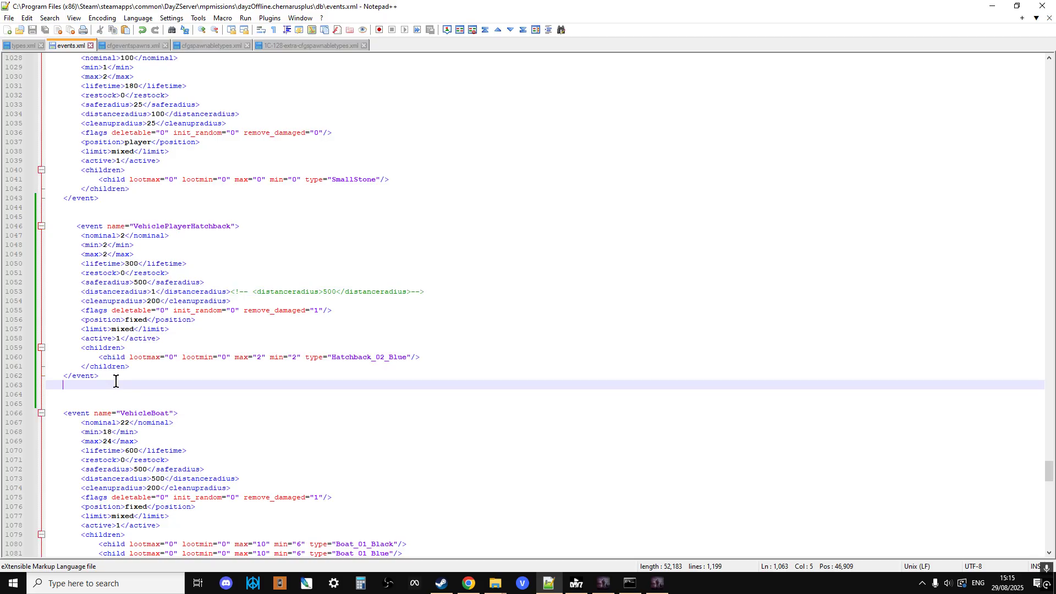
# Open cfgeventspawns.xml and highlight the VehiclePlayerHatchback spawn positions and the VehicleCivilianSedan event line below them.
pyautogui.click(132, 47)
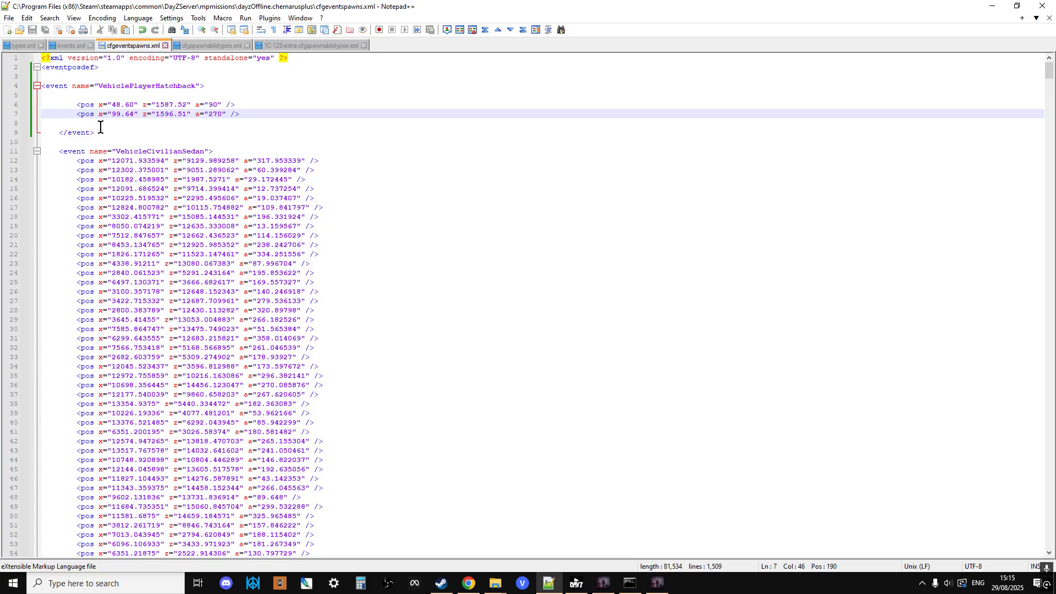
pyautogui.moveTo(98, 133); pyautogui.dragTo(34, 96)
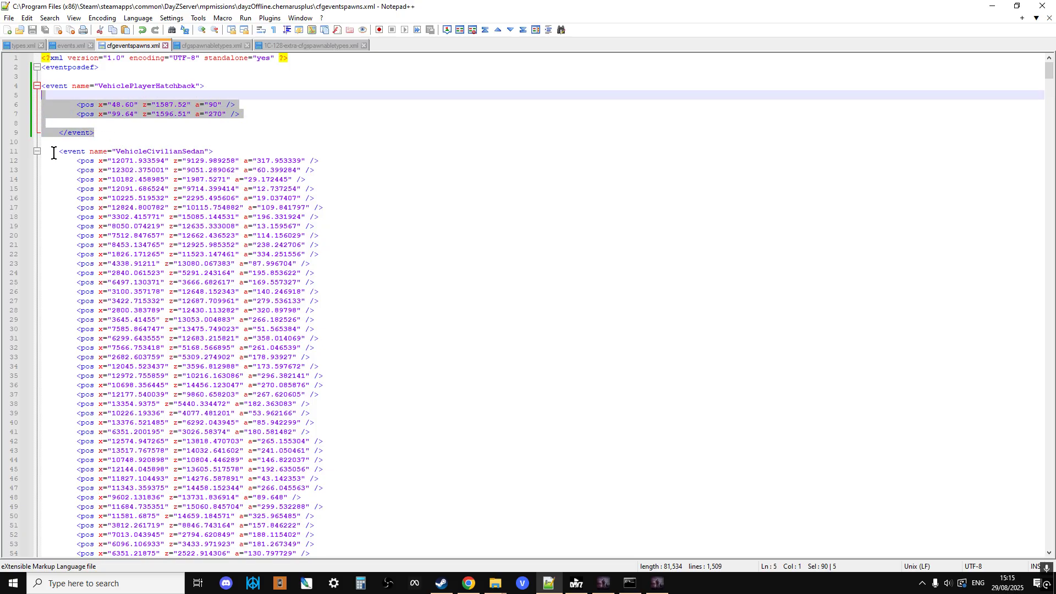
pyautogui.moveTo(58, 154); pyautogui.dragTo(248, 155)
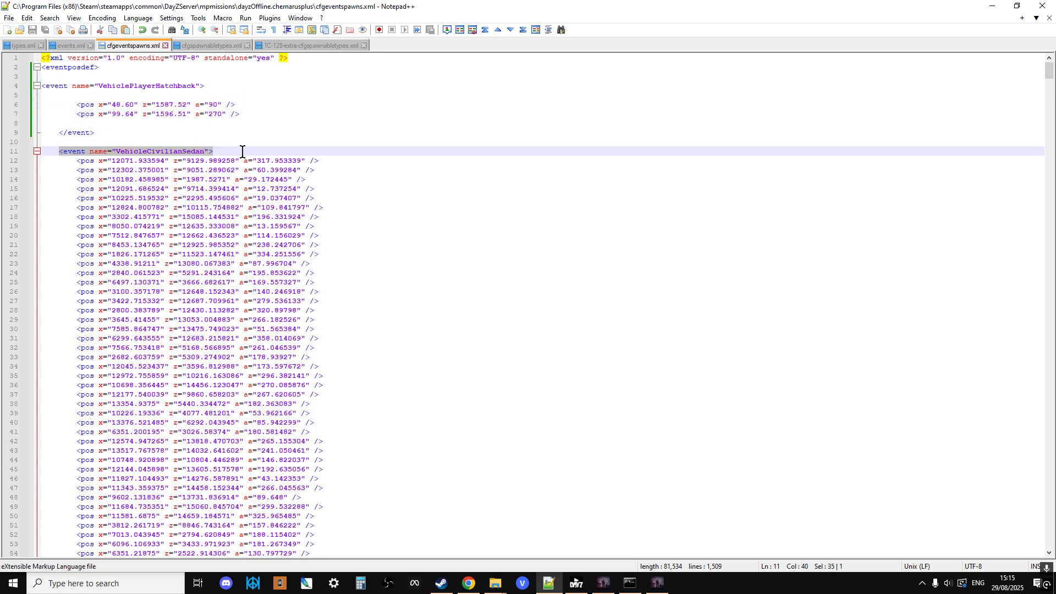
pyautogui.click(216, 86)
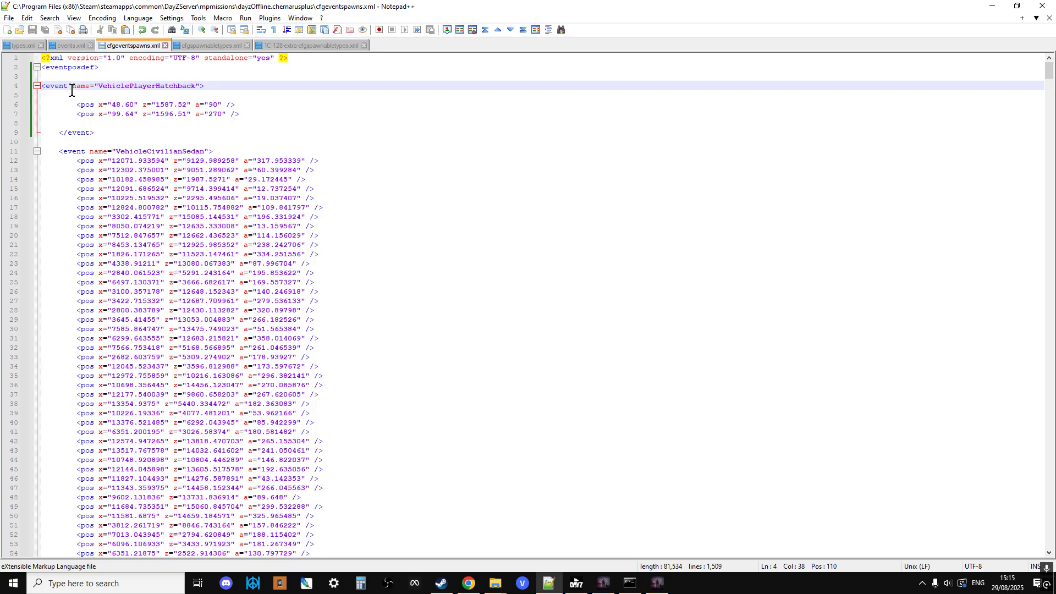
# Highlight the VehiclePlayerHatchback name in events.xml and return to cfgeventspawns.xml to compare the event names.
pyautogui.click(73, 45)
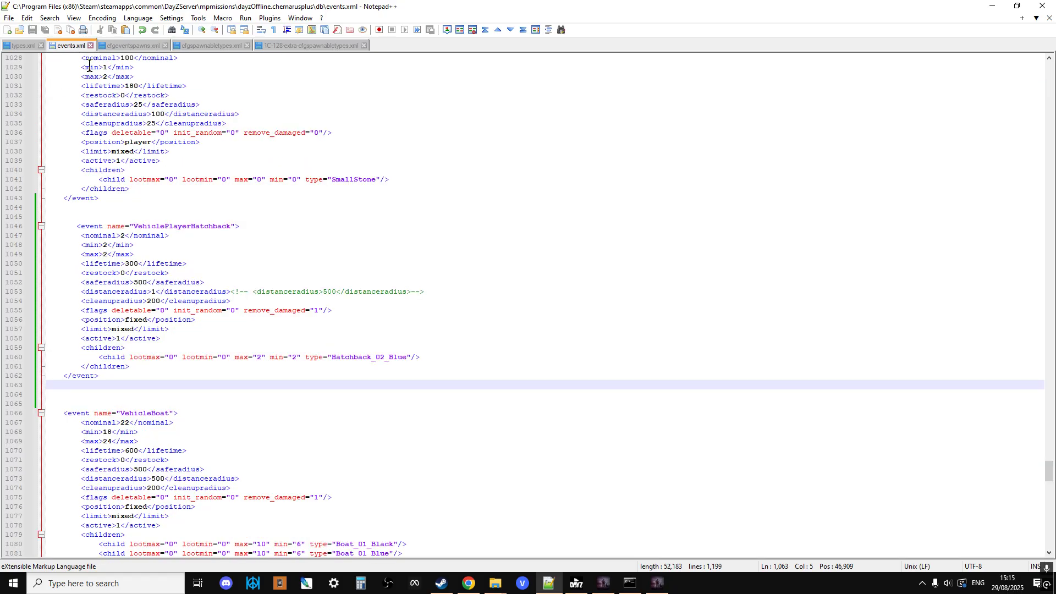
pyautogui.moveTo(233, 226); pyautogui.dragTo(136, 223)
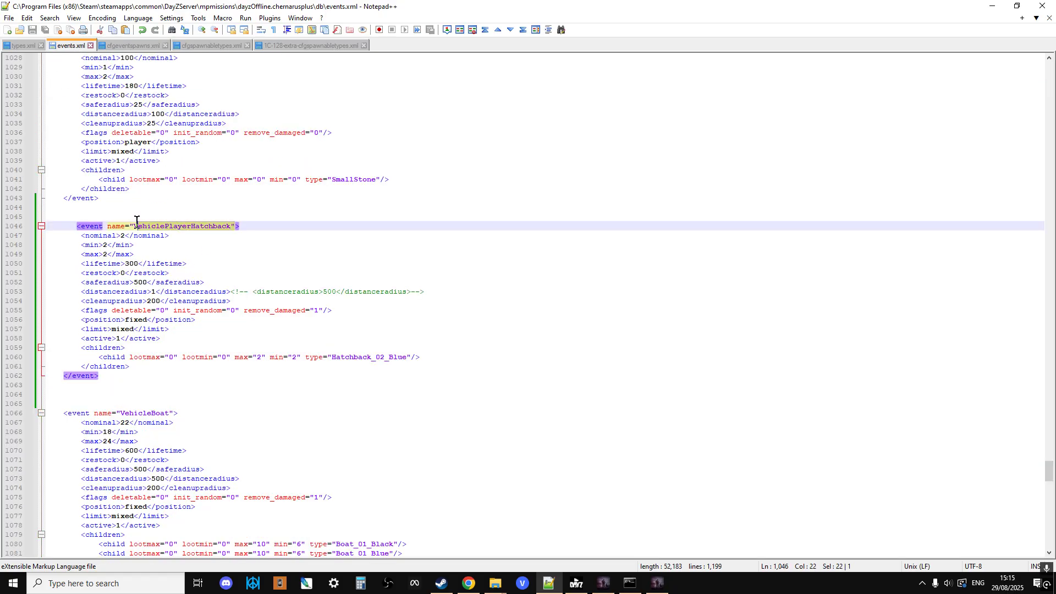
pyautogui.click(130, 45)
# Highlight the closing event tags of the VehiclePlayerHatchback and VehicleCivilianSedan blocks in cfgeventspawns.xml to compare their structure.
pyautogui.moveTo(109, 133); pyautogui.dragTo(39, 132)
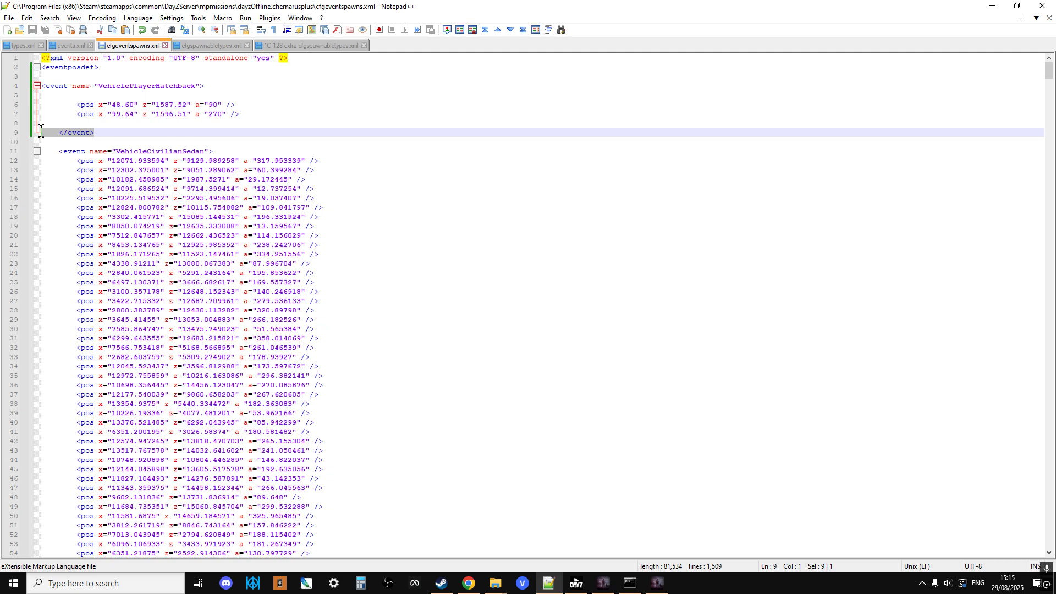
pyautogui.scroll(-11, 168, 303)
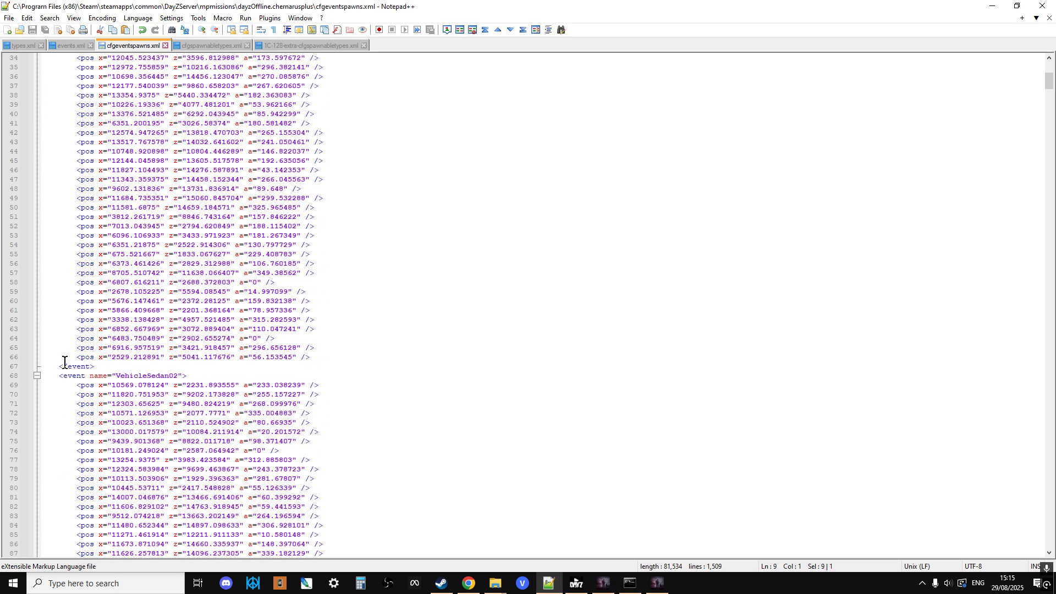
pyautogui.moveTo(94, 367); pyautogui.dragTo(33, 367)
pyautogui.scroll(4, 203, 325)
pyautogui.scroll(7, 208, 319)
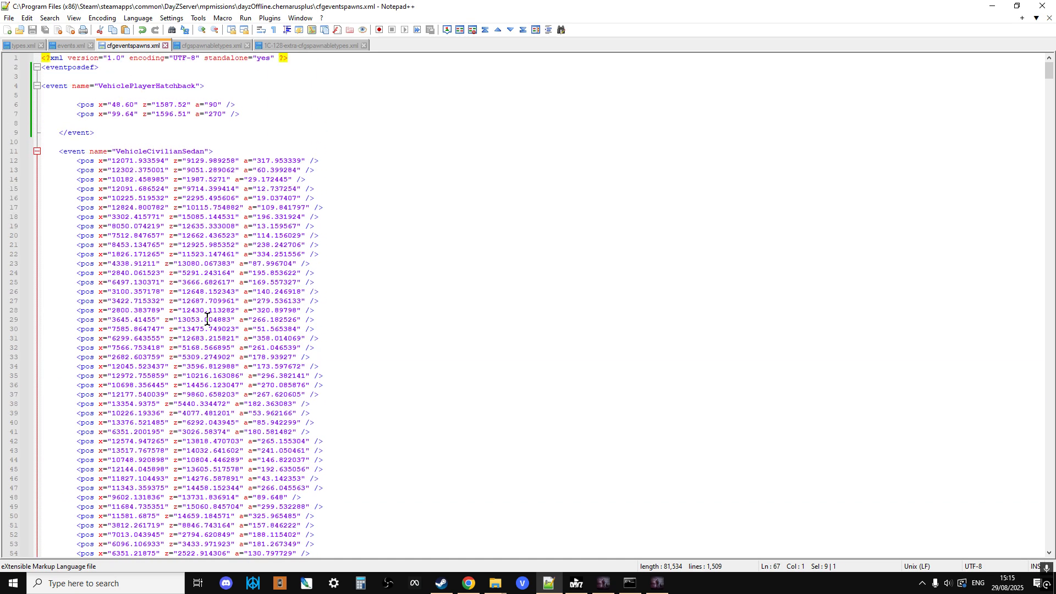
pyautogui.moveTo(105, 135); pyautogui.dragTo(58, 136)
pyautogui.click(150, 138)
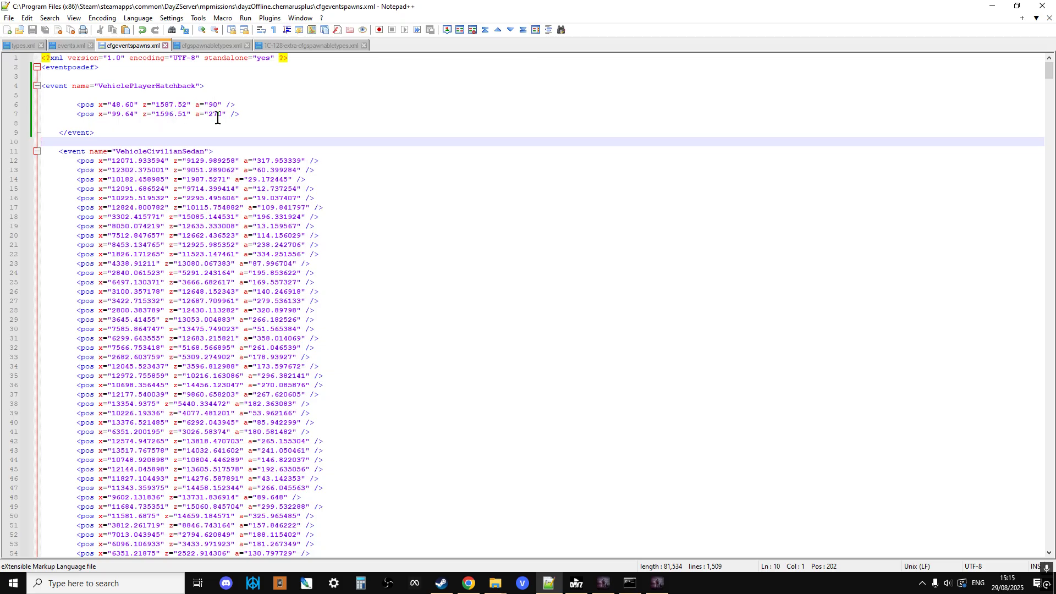
# Switch to the iZurvive map in Chrome and examine the coordinates along the coast southwest of Kamenka.
pyautogui.click(469, 587)
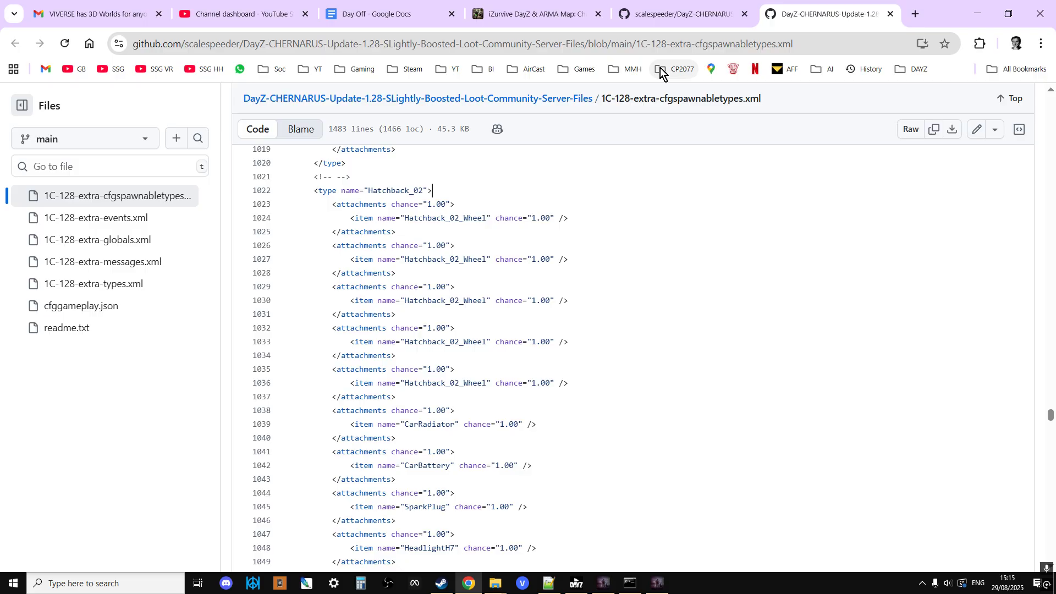
pyautogui.click(555, 15)
pyautogui.scroll(2, 540, 361)
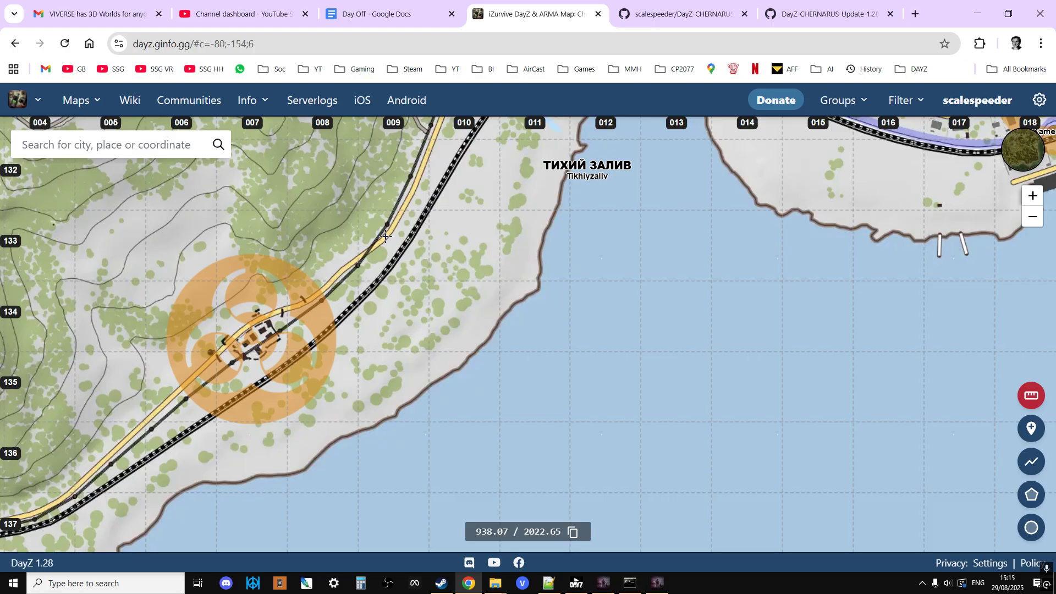
pyautogui.scroll(-2, 386, 237)
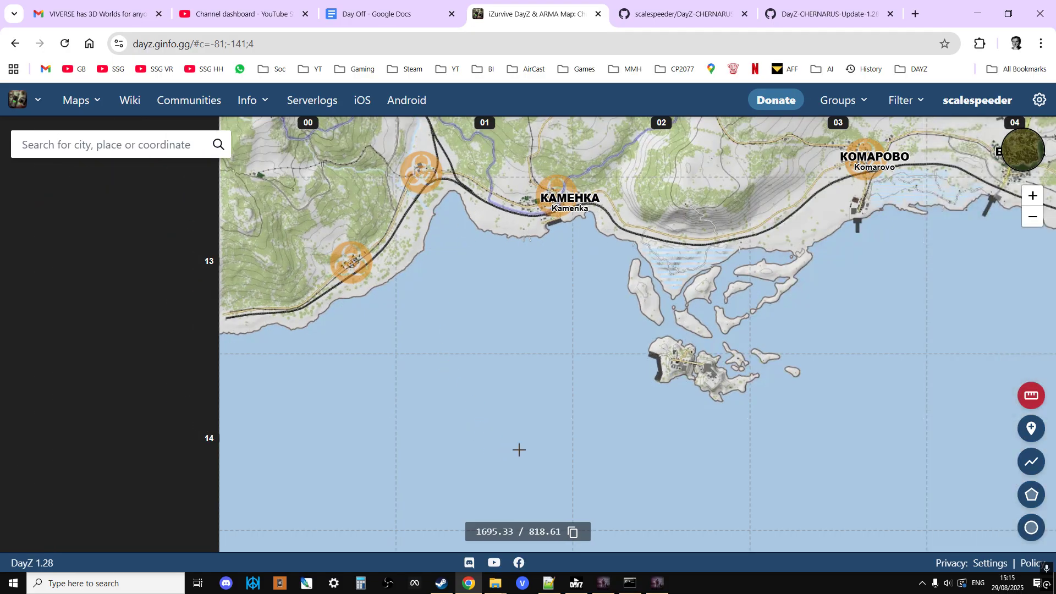
# Switch back to Notepad++ and display the start of the Hatchback_02_Blue type in cfgspawnabletypes.xml.
pyautogui.click(550, 584)
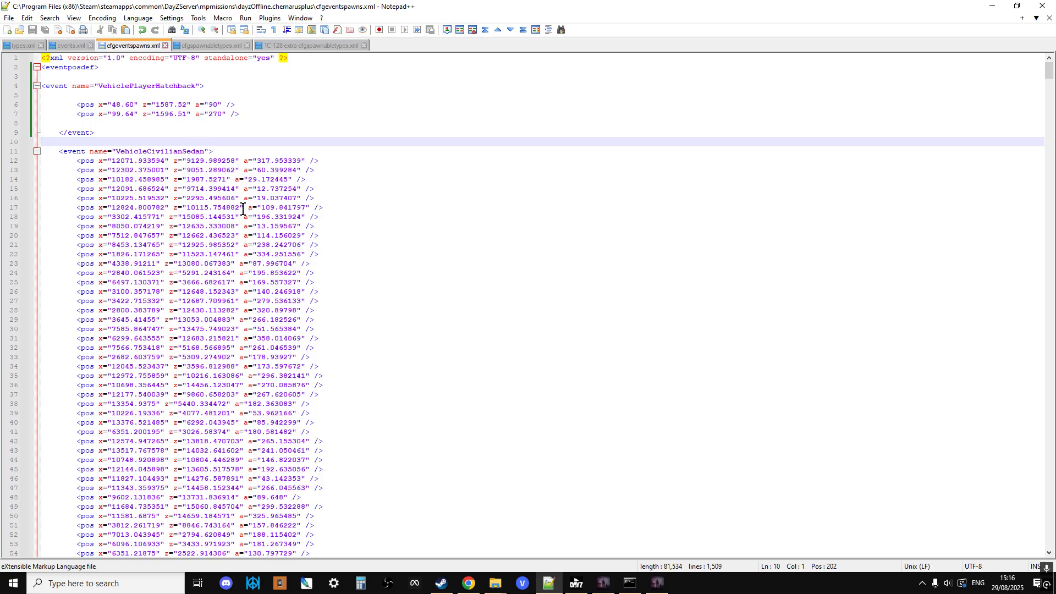
pyautogui.click(209, 44)
pyautogui.scroll(1, 291, 307)
pyautogui.scroll(4, 290, 306)
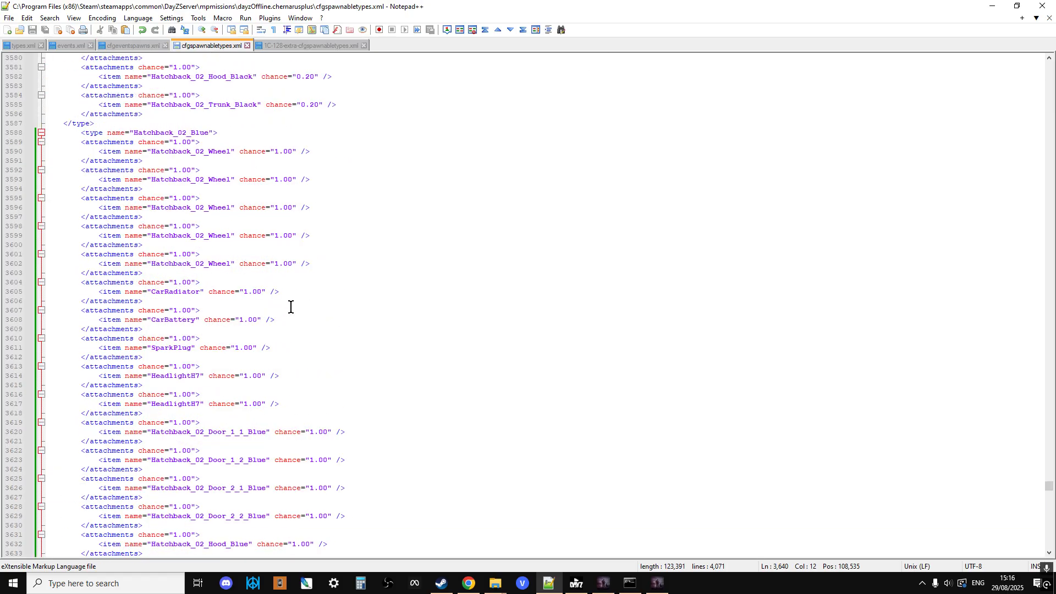
# Switch to Chrome and find HATCHBACK_02 in the 1C-128-extra-cfgspawnabletypes.xml file of the Chernarus community server files repository on GitHub.
pyautogui.click(469, 584)
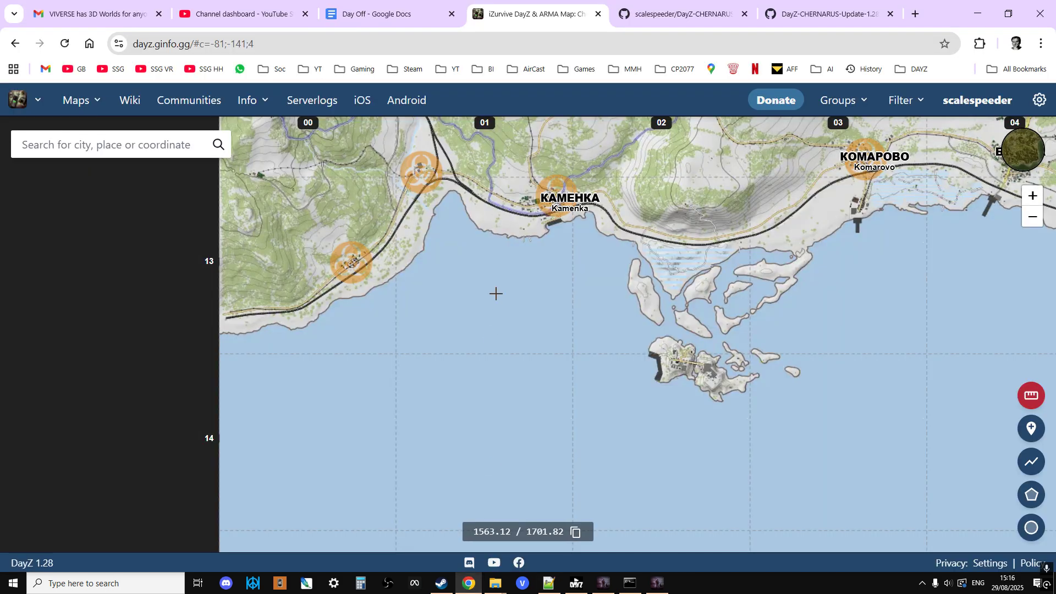
pyautogui.click(669, 15)
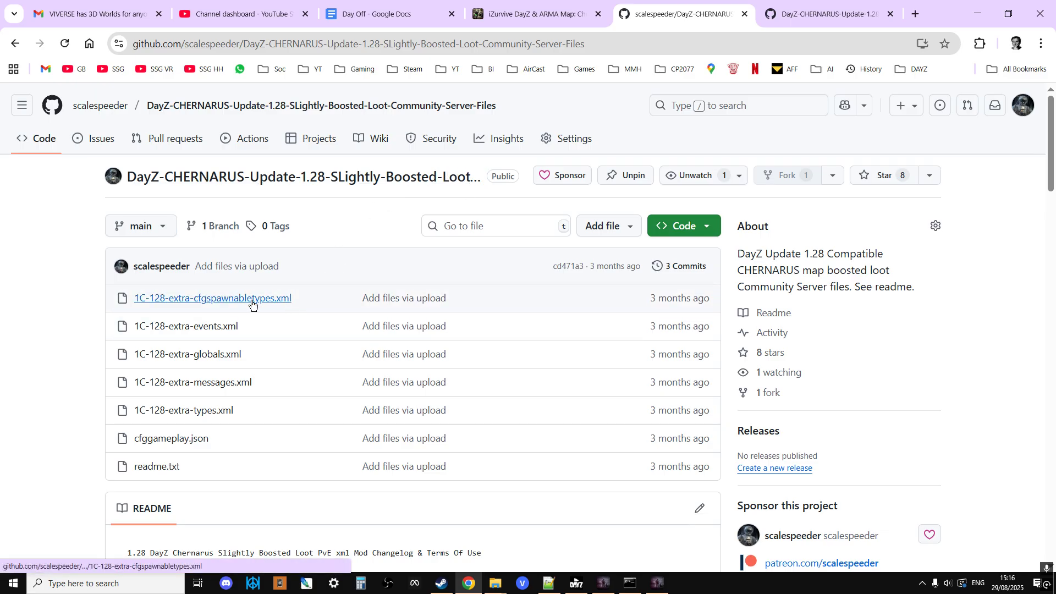
pyautogui.click(777, 9)
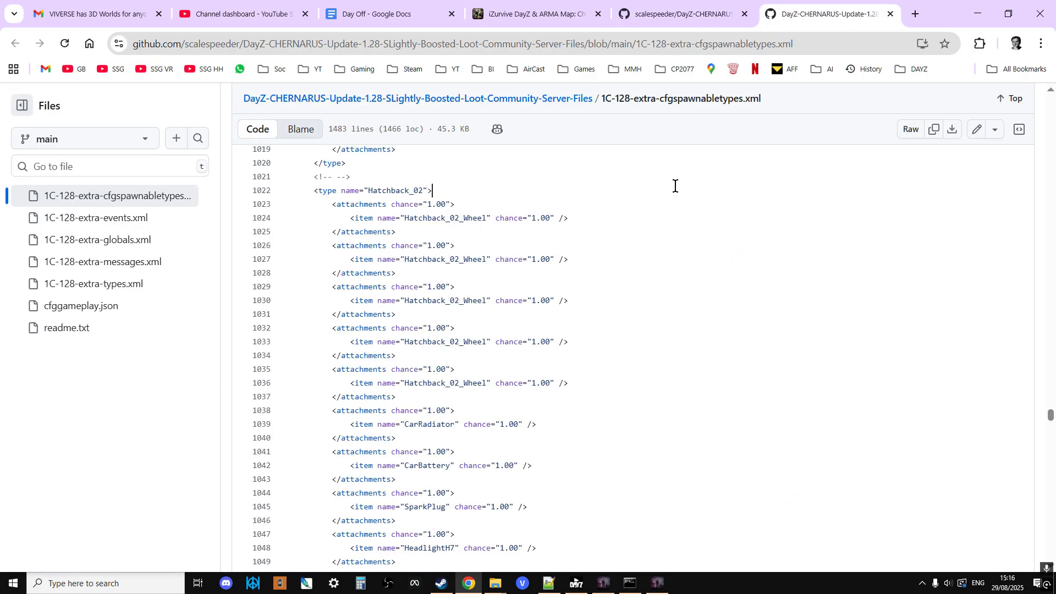
pyautogui.hotkey('ctrl', 'f')
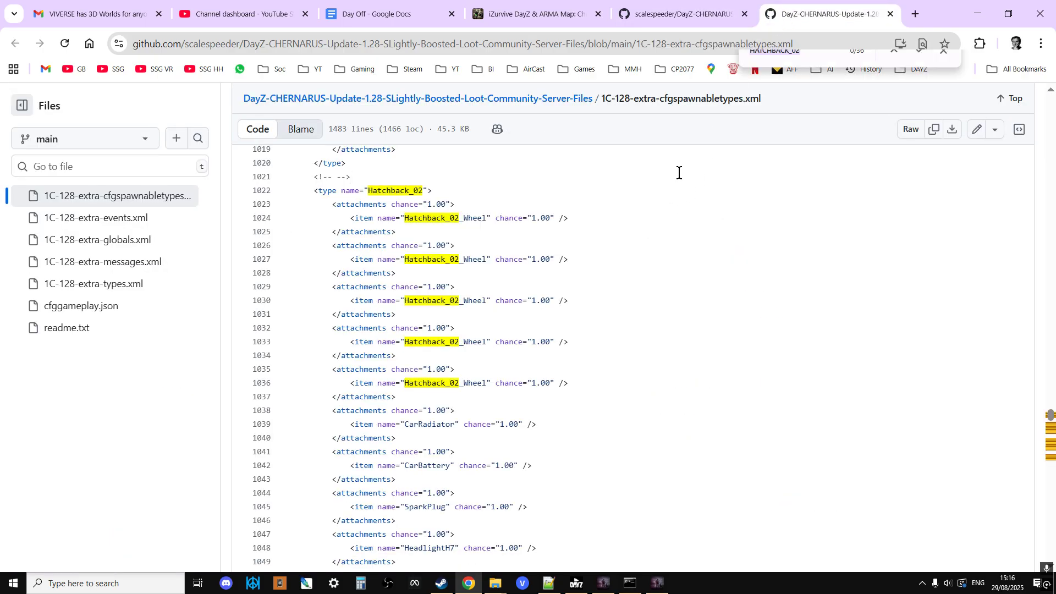
pyautogui.click(812, 73)
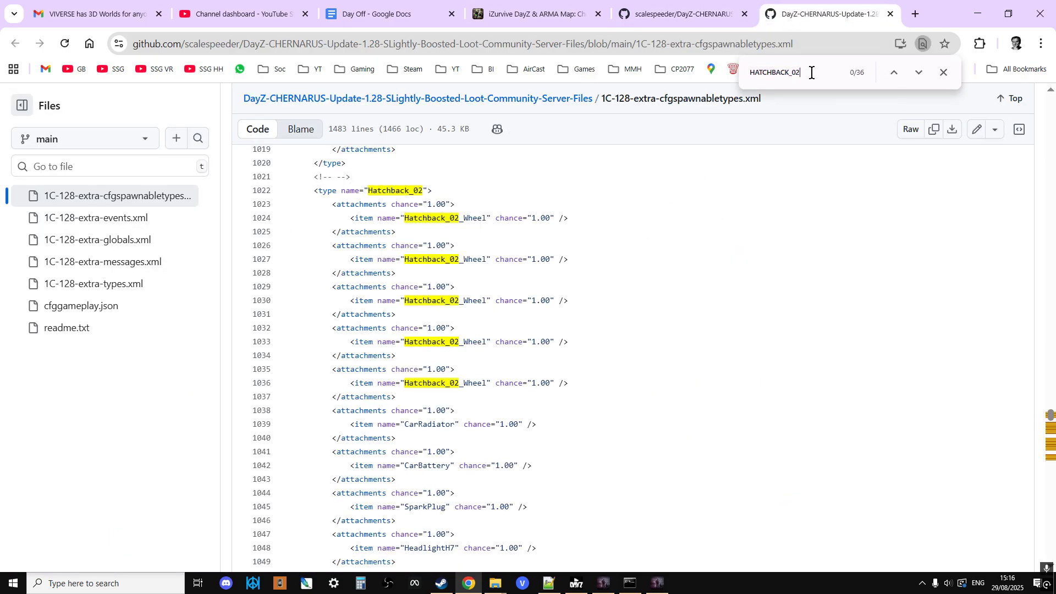
# Highlight the complete Hatchback_02 type block in the GitHub file, from its opening type tag to its closing tag, and review its attachments.
pyautogui.click(334, 190)
pyautogui.click(306, 194)
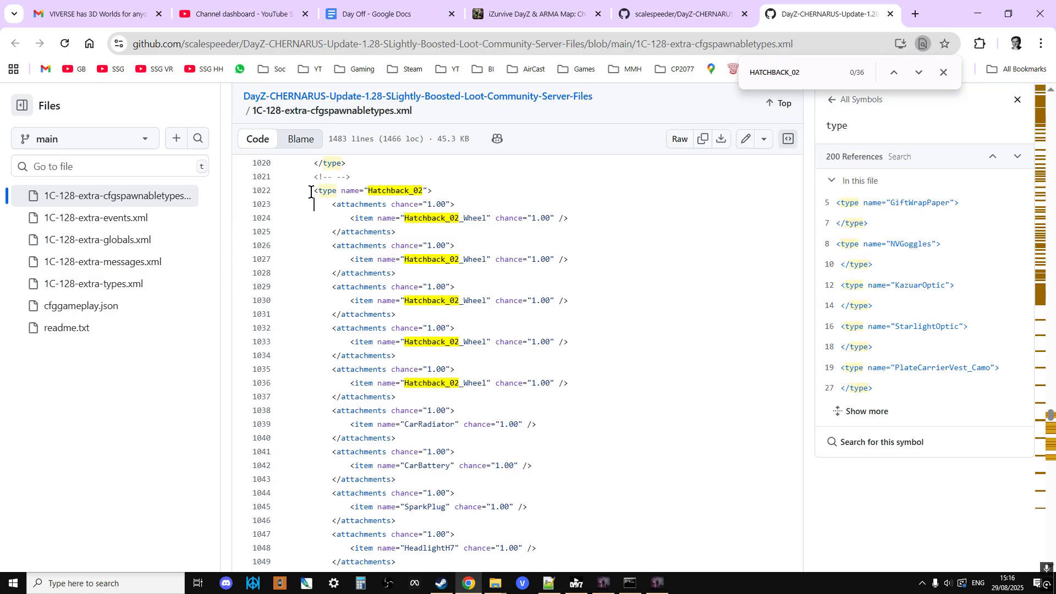
pyautogui.moveTo(314, 196)
pyautogui.mouseDown()
pyautogui.moveTo(503, 197)
pyautogui.moveTo(514, 309)
pyautogui.moveTo(591, 420)
pyautogui.mouseUp()
pyautogui.scroll(-5, 511, 267)
pyautogui.scroll(-4, 512, 266)
pyautogui.scroll(11, 504, 421)
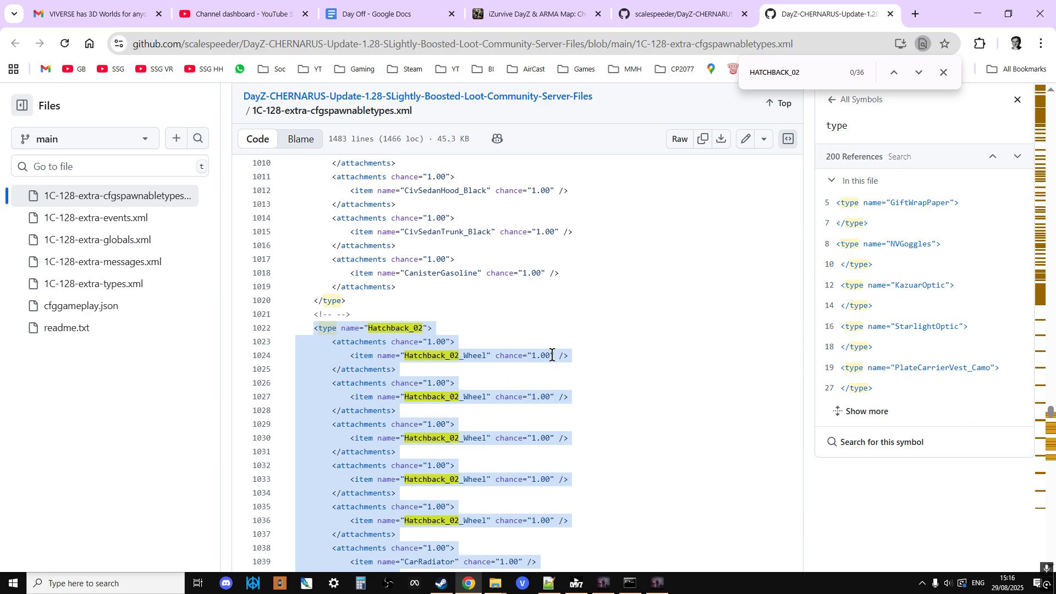
pyautogui.scroll(-2, 552, 353)
pyautogui.scroll(-3, 552, 359)
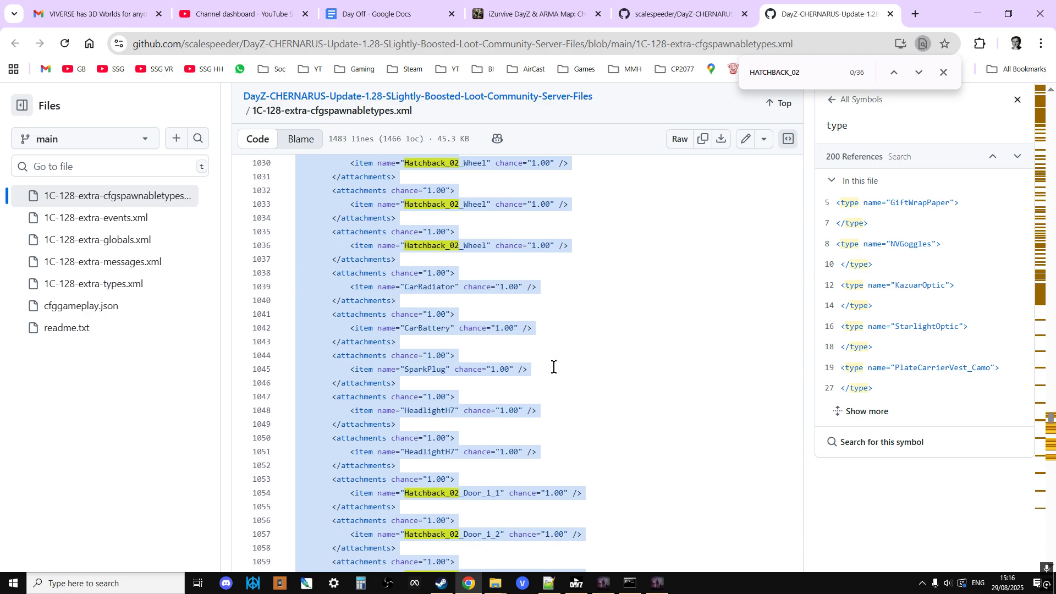
pyautogui.scroll(-6, 554, 367)
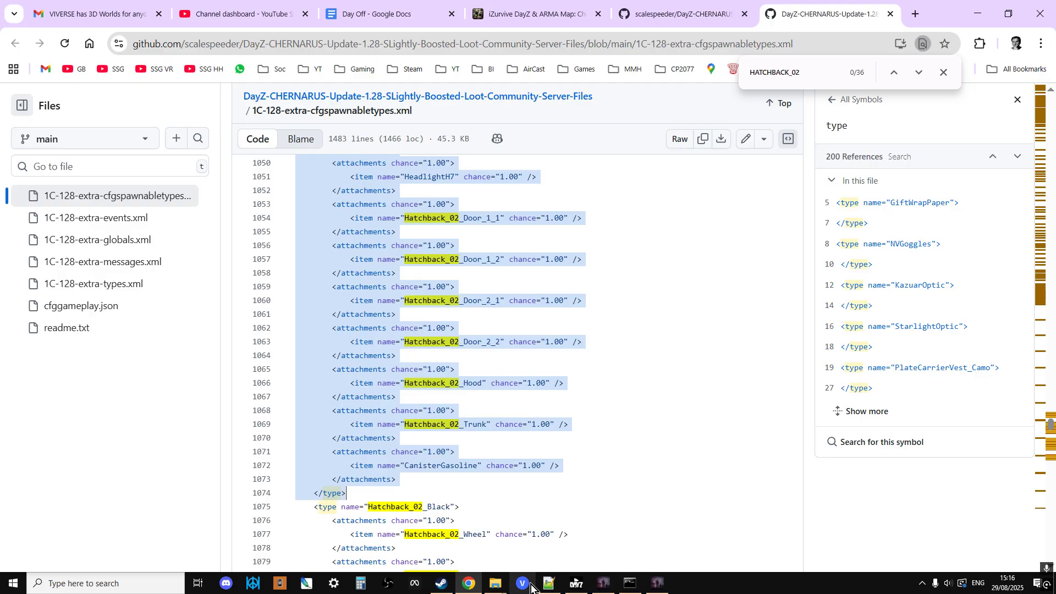
# Switch back to Notepad++ and examine the Hatchback_02_Blue attachments in cfgspawnabletypes.xml, from the wheels to the gasoline canister.
pyautogui.click(549, 583)
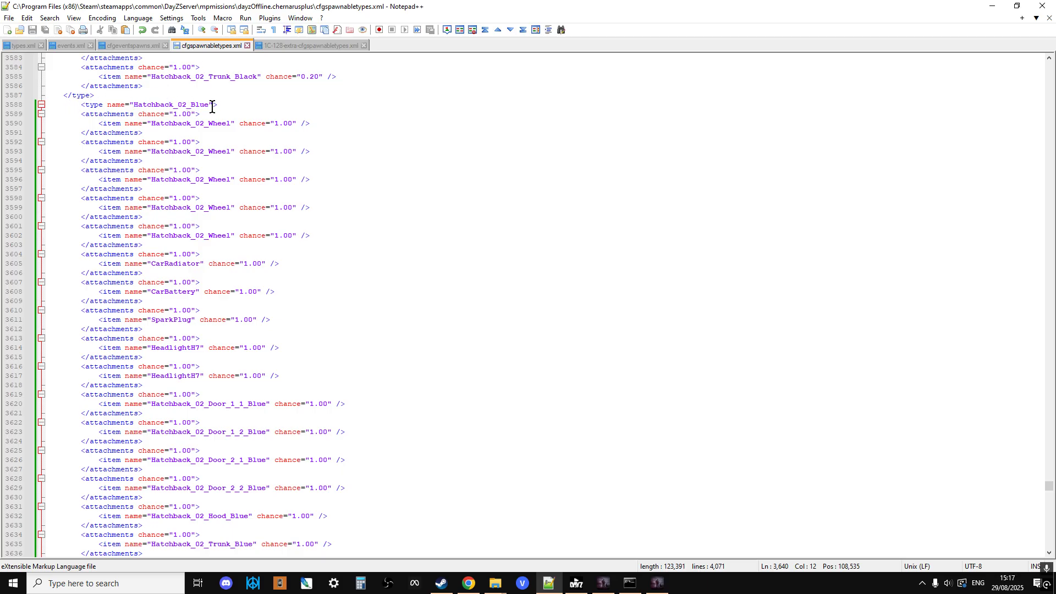
pyautogui.scroll(-6, 245, 237)
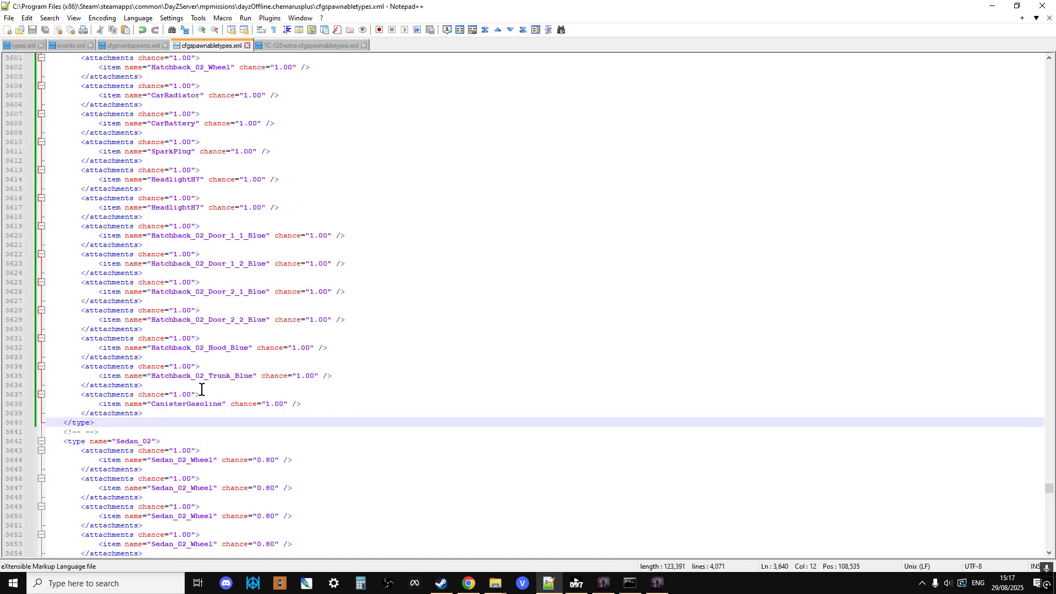
pyautogui.scroll(4, 201, 389)
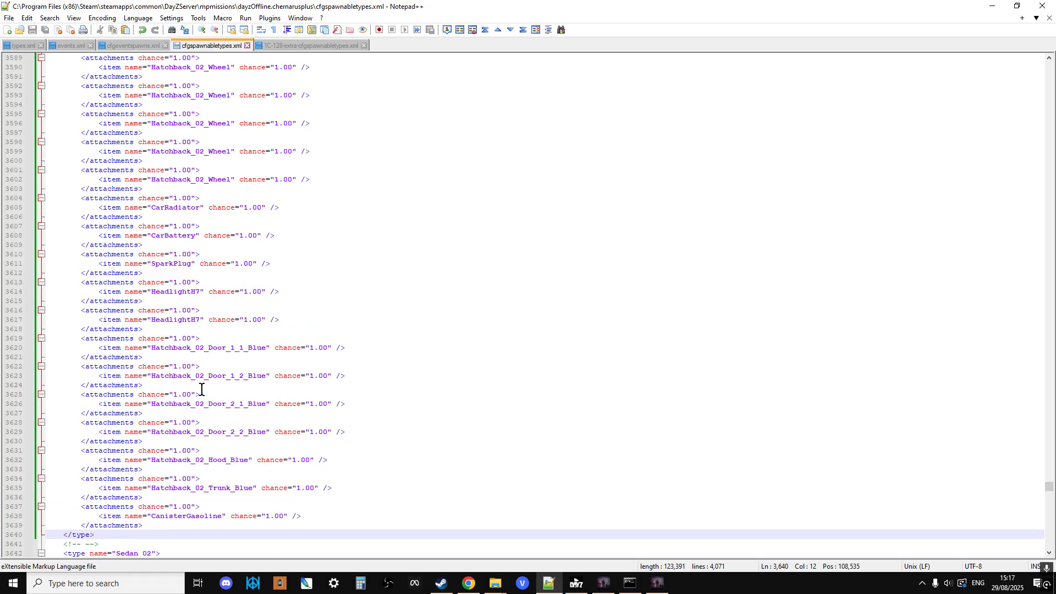
pyautogui.scroll(9, 201, 389)
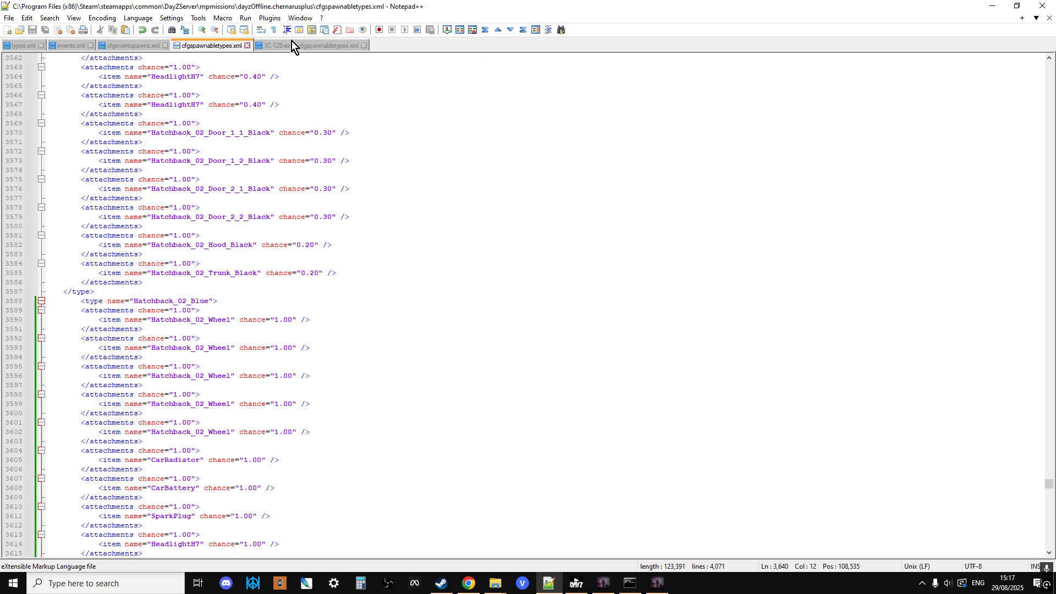
# Review the VehiclePlayerHatchback entries in events.xml and cfgeventspawns.xml, and return to cfgspawnabletypes.xml.
pyautogui.click(71, 47)
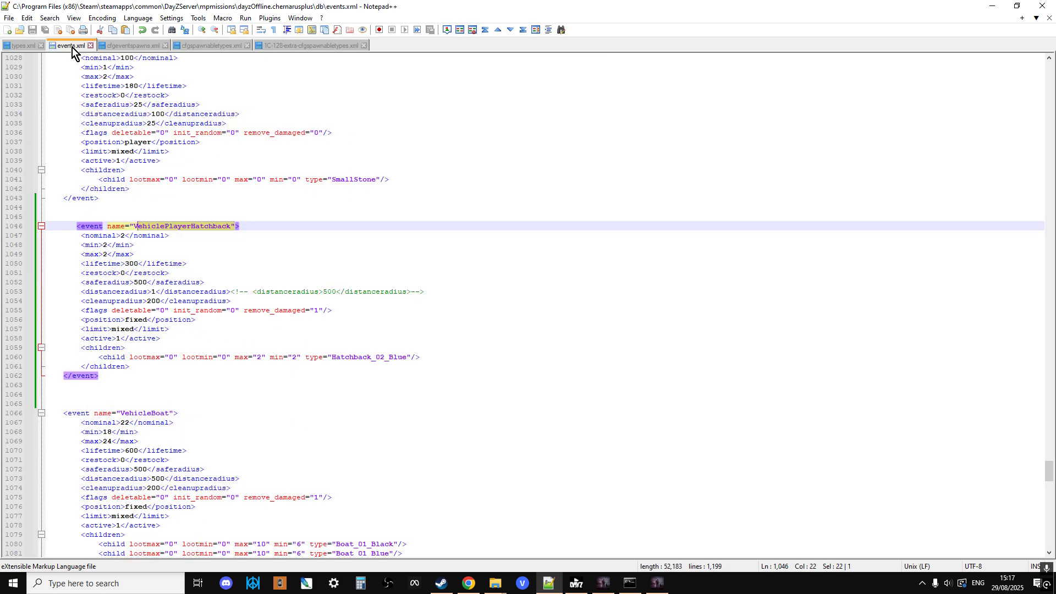
pyautogui.click(120, 46)
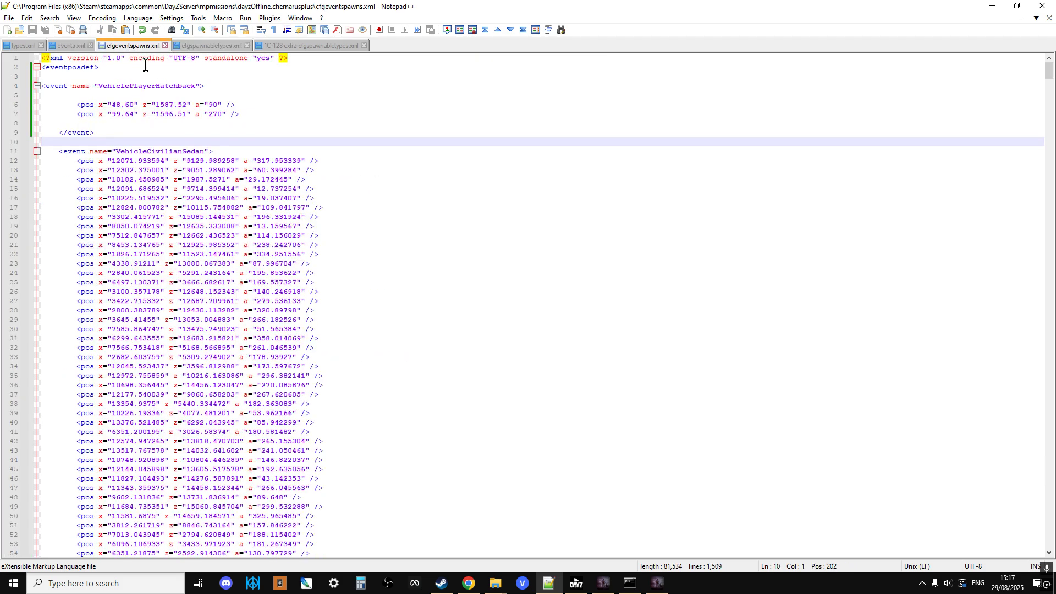
pyautogui.click(205, 47)
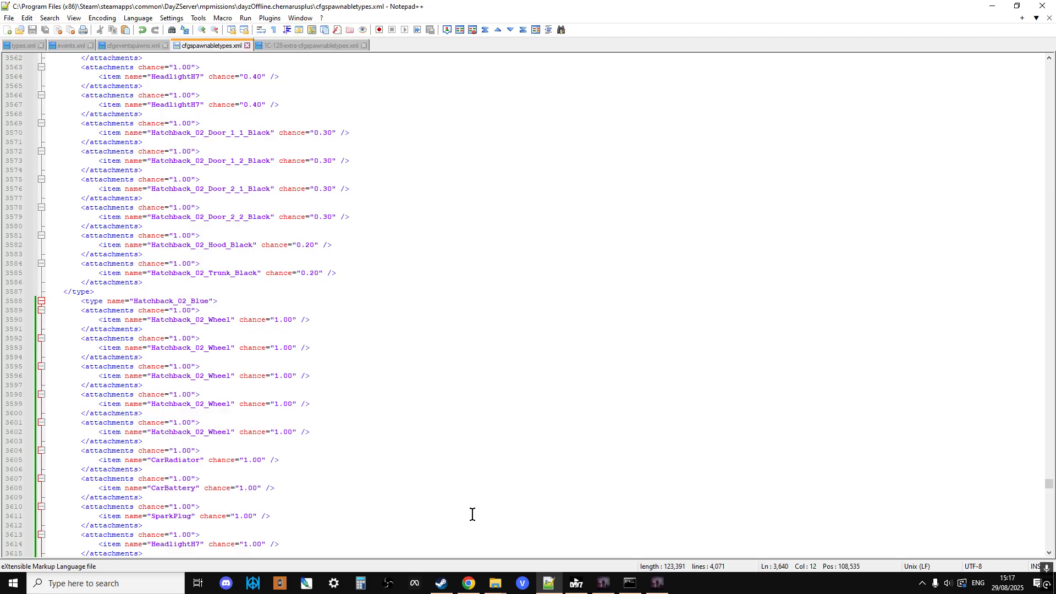
# Switch to the DayZServer window in File Explorer, open mpmissions\dayzOffline.chernarusplus and select the storage_1 folder.
pyautogui.click(496, 583)
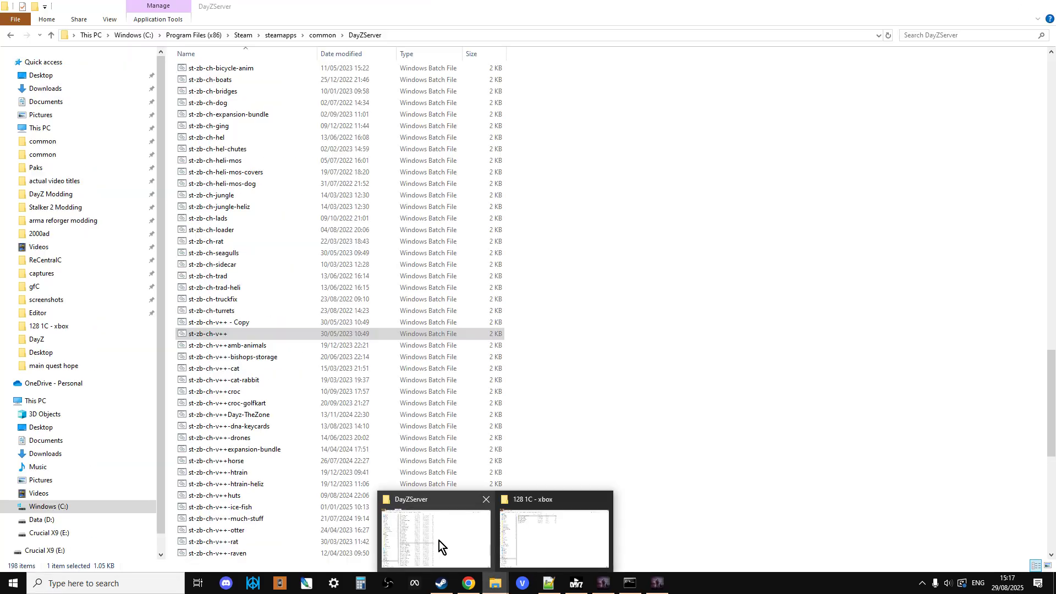
pyautogui.click(439, 541)
pyautogui.scroll(10, 366, 427)
pyautogui.scroll(9, 363, 427)
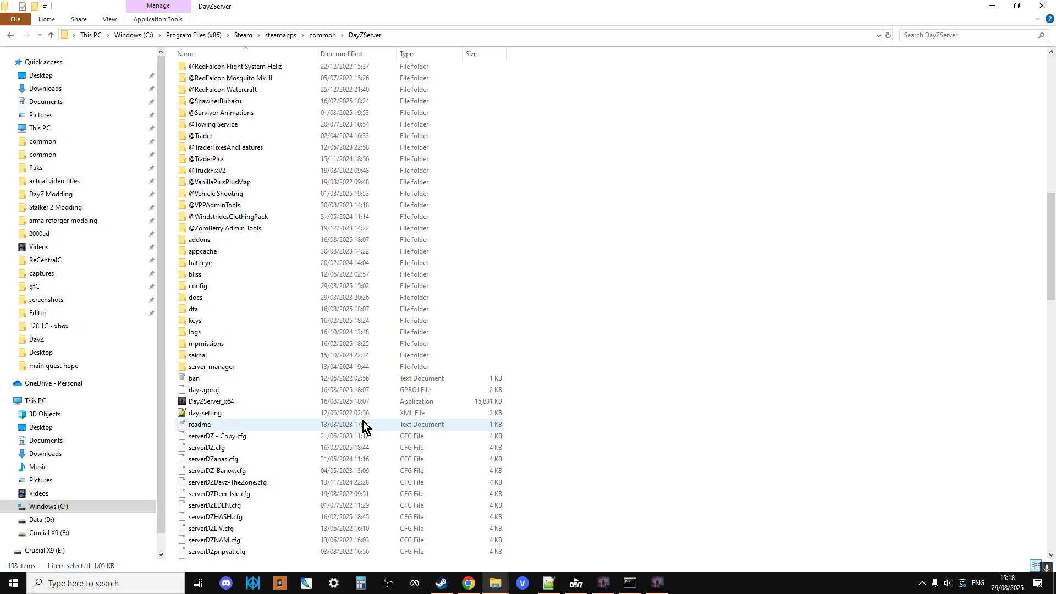
pyautogui.doubleClick(206, 345)
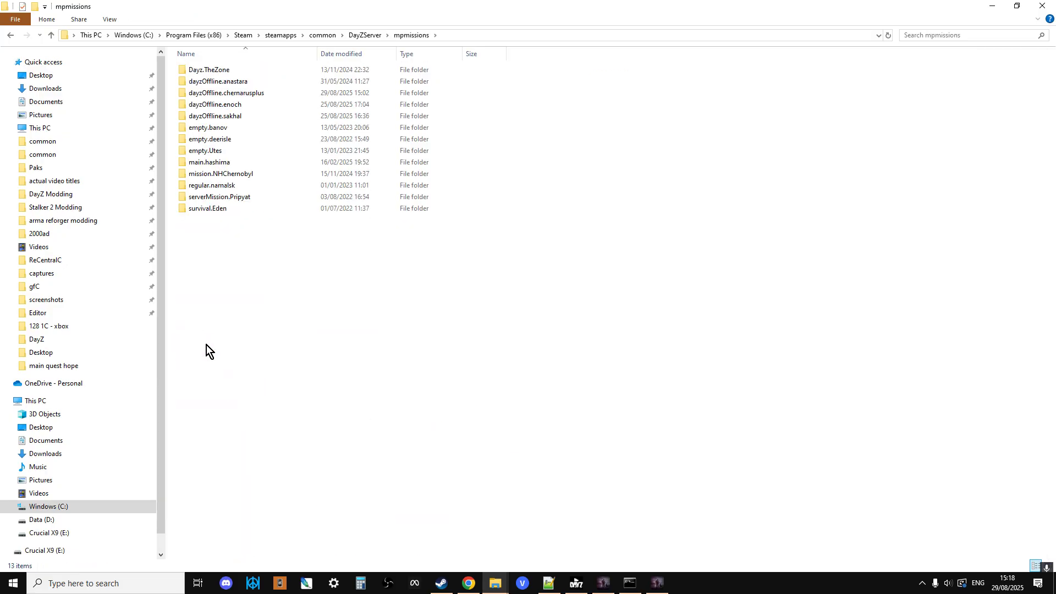
pyautogui.doubleClick(227, 94)
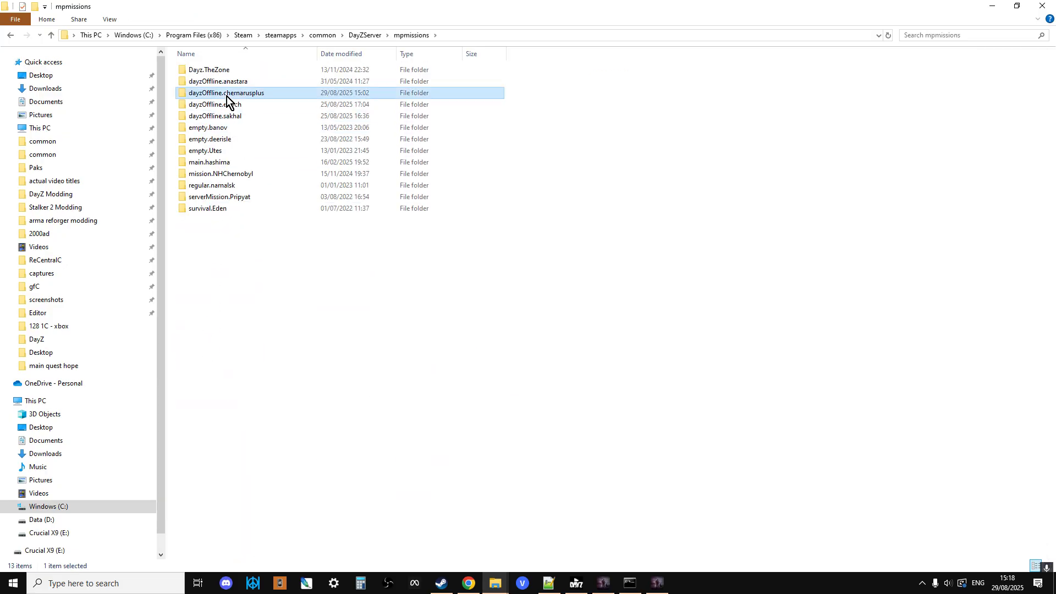
pyautogui.click(214, 151)
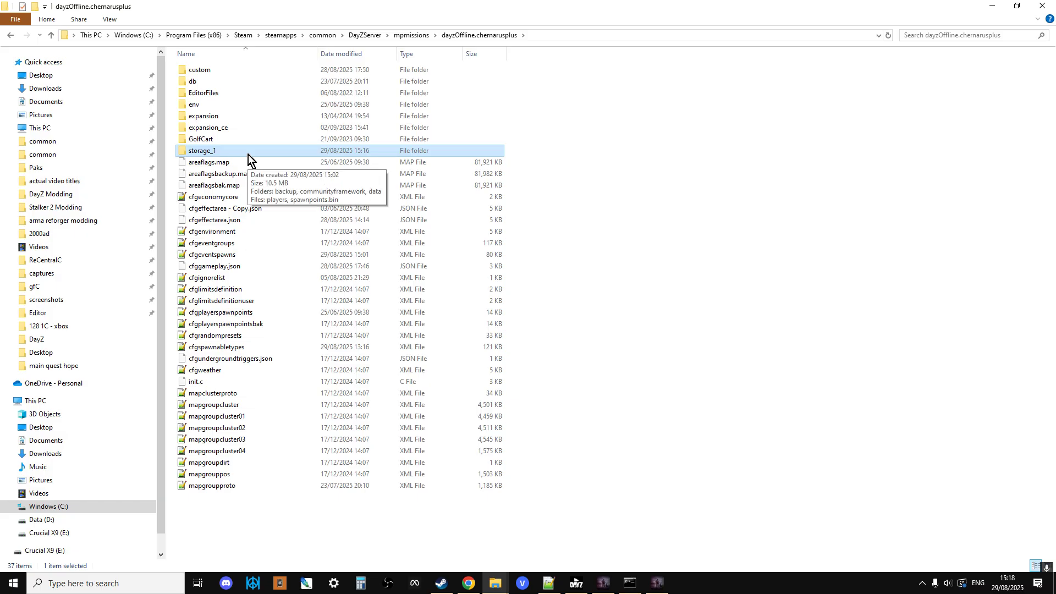
# Open cfgignorelist.xml from the mission folder in Notepad++ to view its ignored types, and return to the VehiclePlayerHatchback event in events.xml.
pyautogui.doubleClick(217, 279)
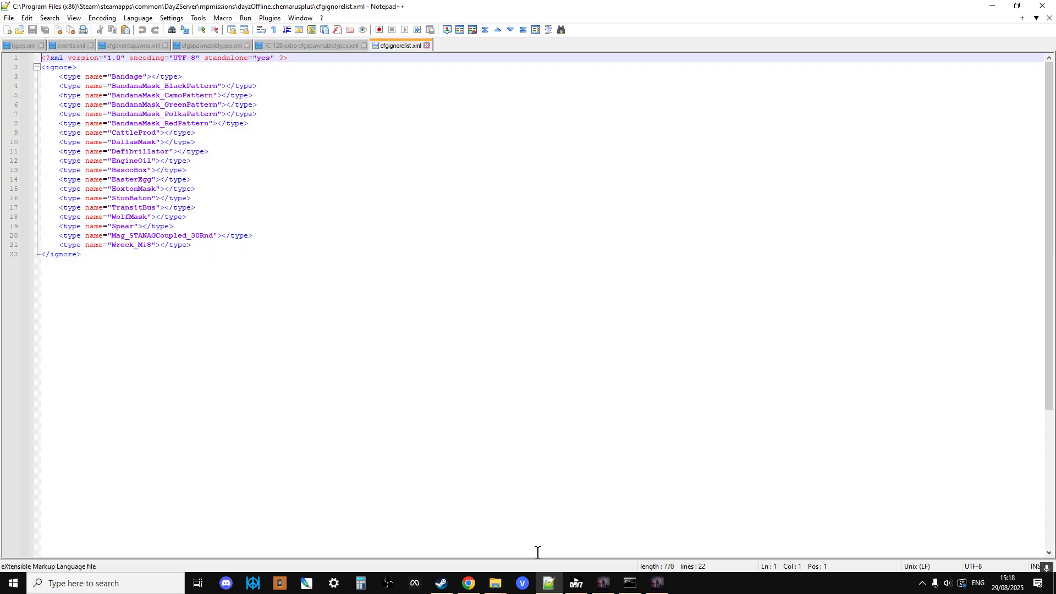
pyautogui.click(548, 585)
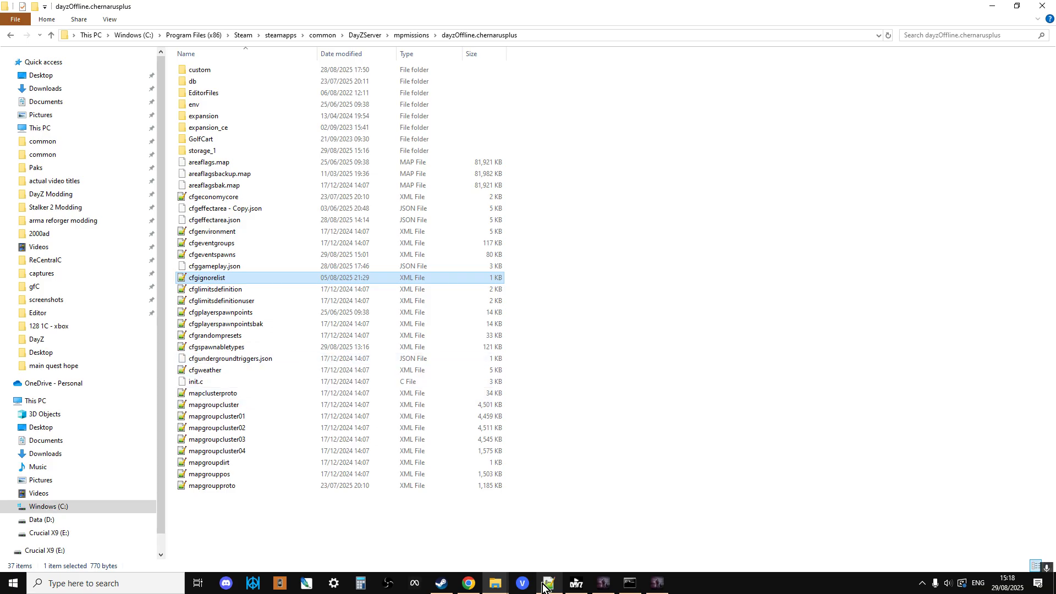
pyautogui.click(548, 585)
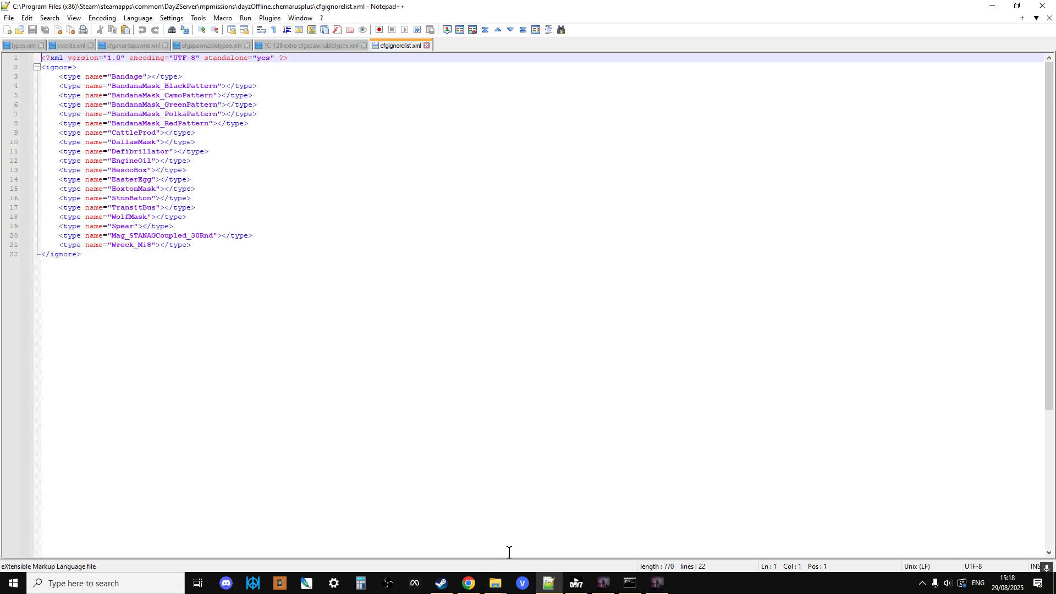
pyautogui.click(70, 45)
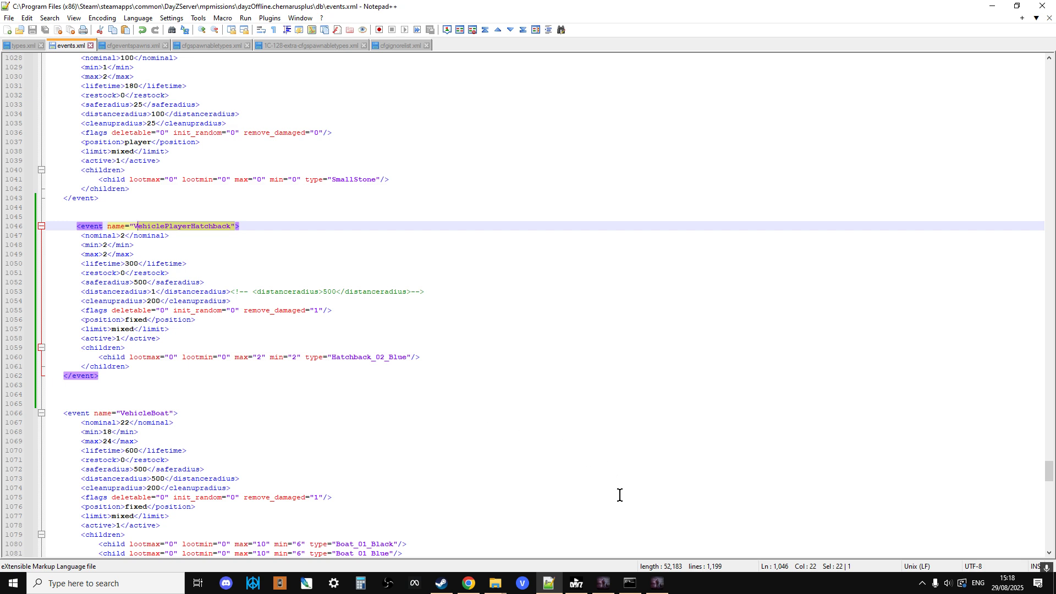
# Switch to the running DayZ game and walk around the nearby blue hatchback on the road to inspect its attached parts.
pyautogui.click(658, 584)
pyautogui.click(614, 588)
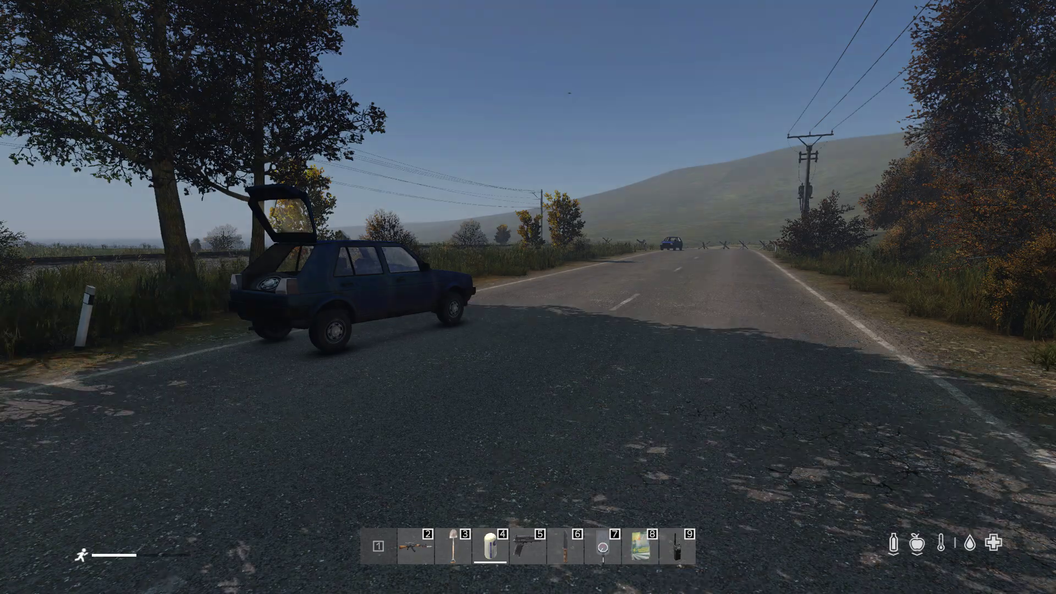
pyautogui.press('w')
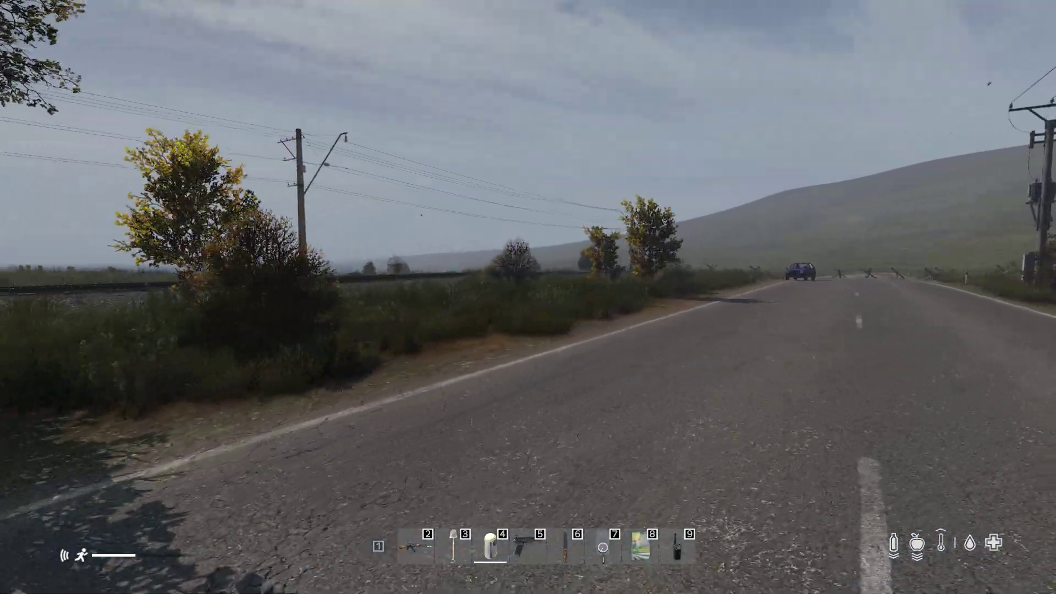
pyautogui.press('s')
pyautogui.press('s')
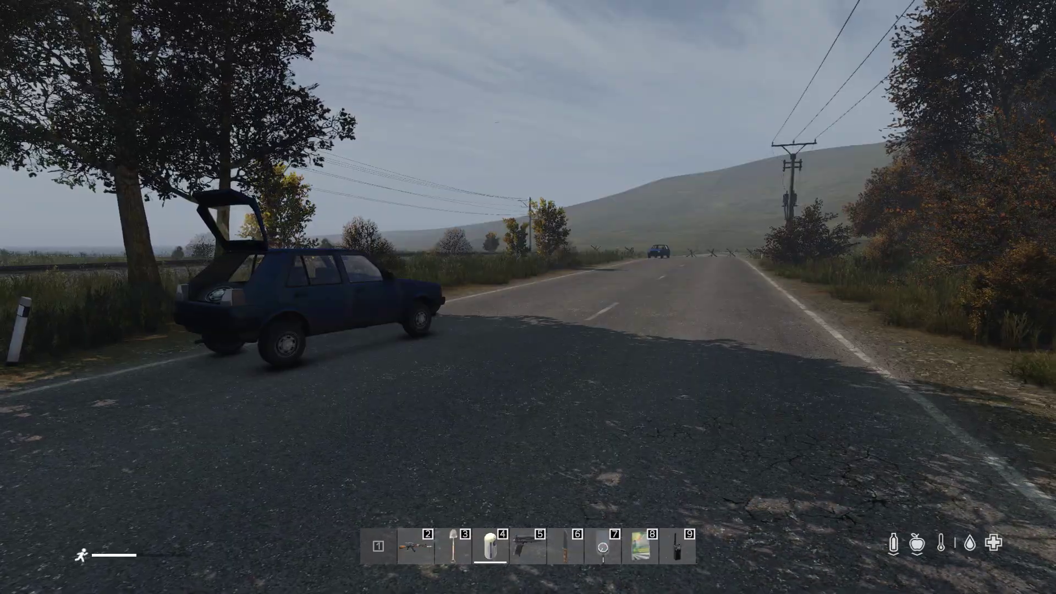
pyautogui.press('w')
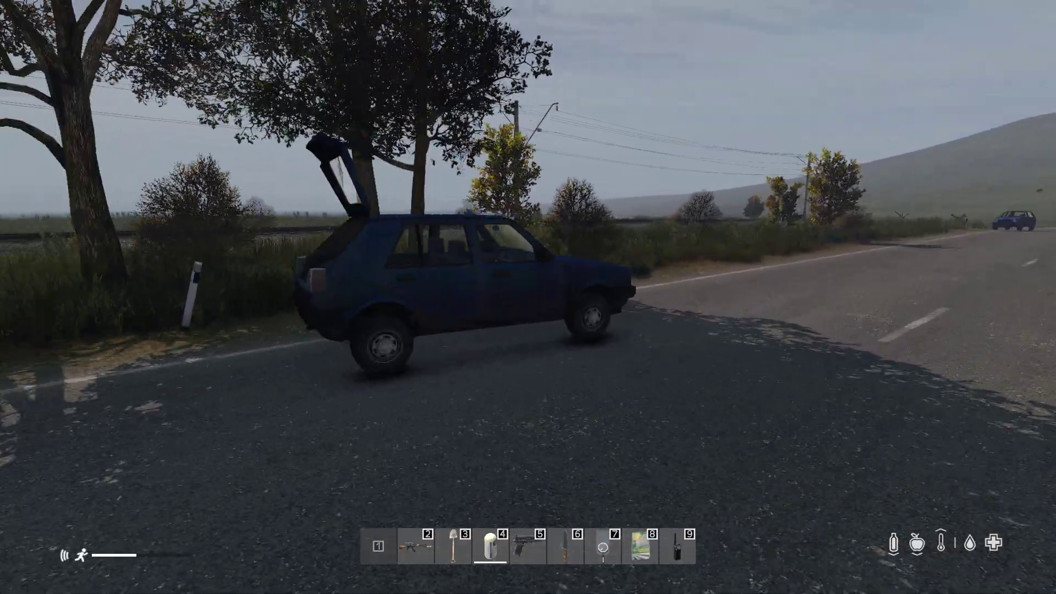
pyautogui.press('d')
pyautogui.press('d')
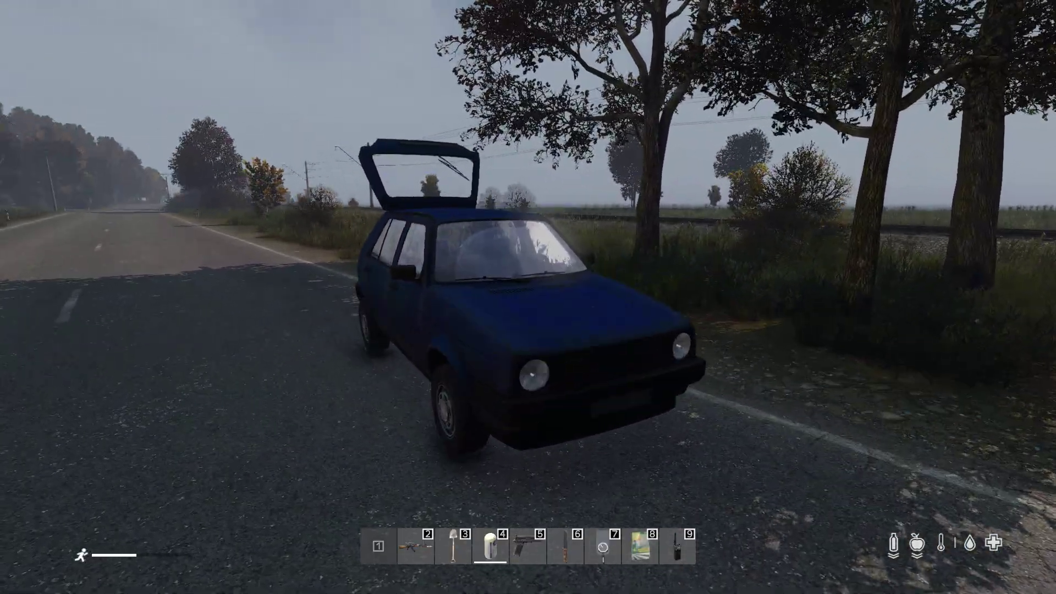
pyautogui.press('a')
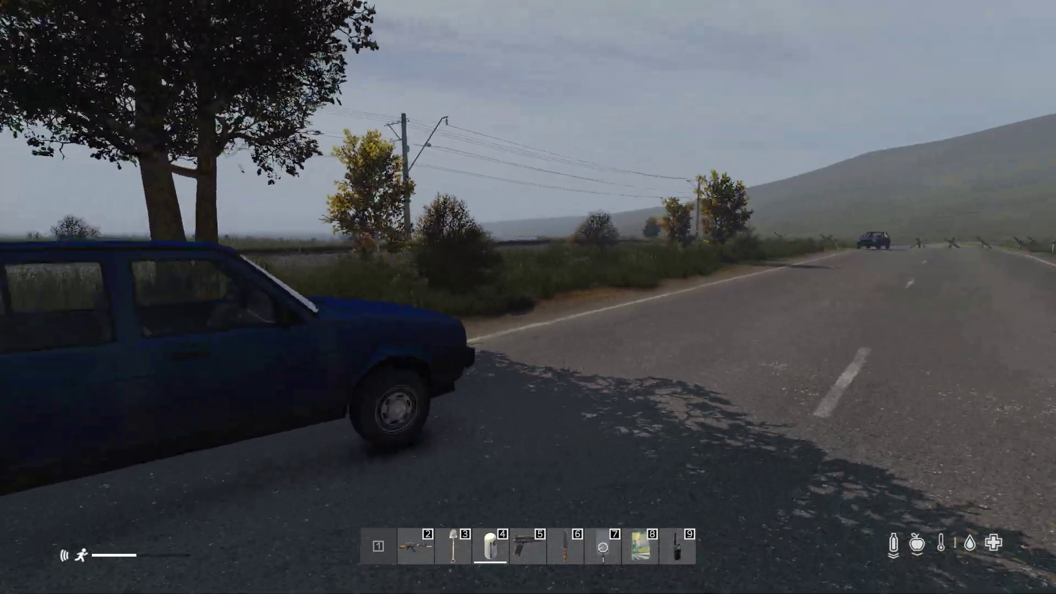
pyautogui.press('s')
pyautogui.press('a')
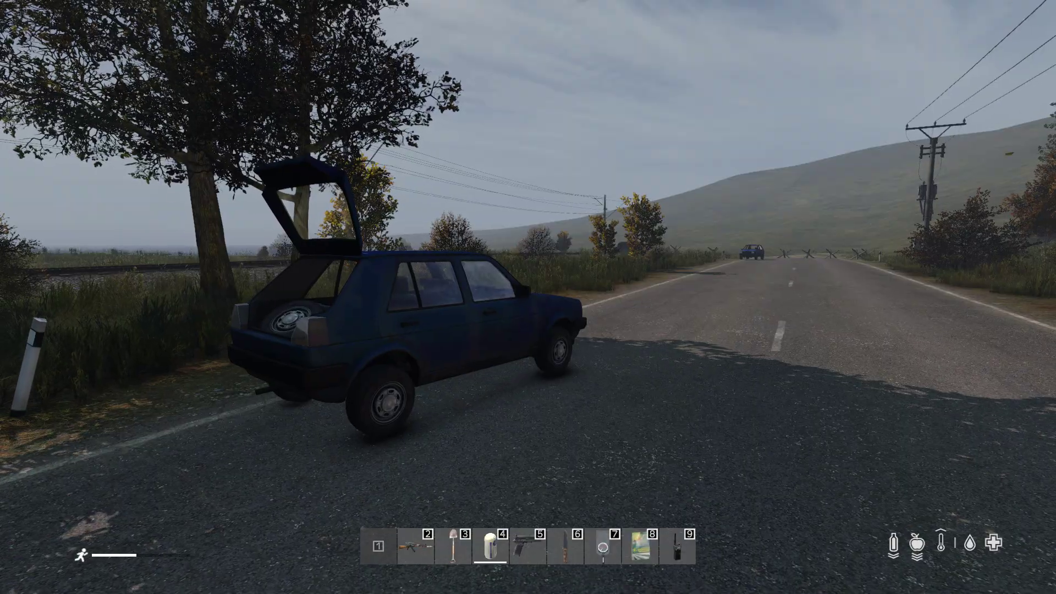